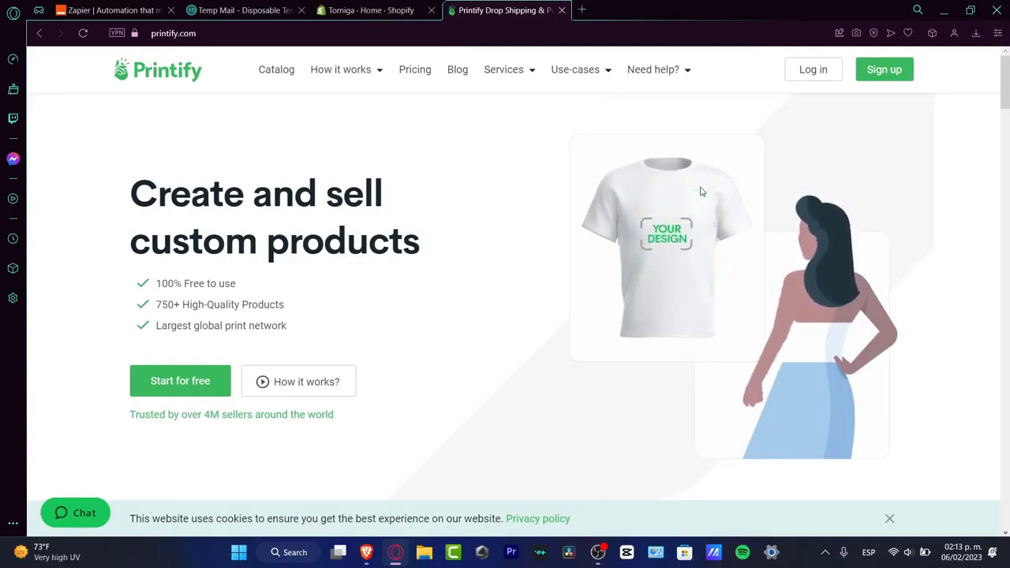
Step: Switch to the Shopify admin, open the Shopify App Store from the recommended apps, and close the recommendations
left_click(371, 10)
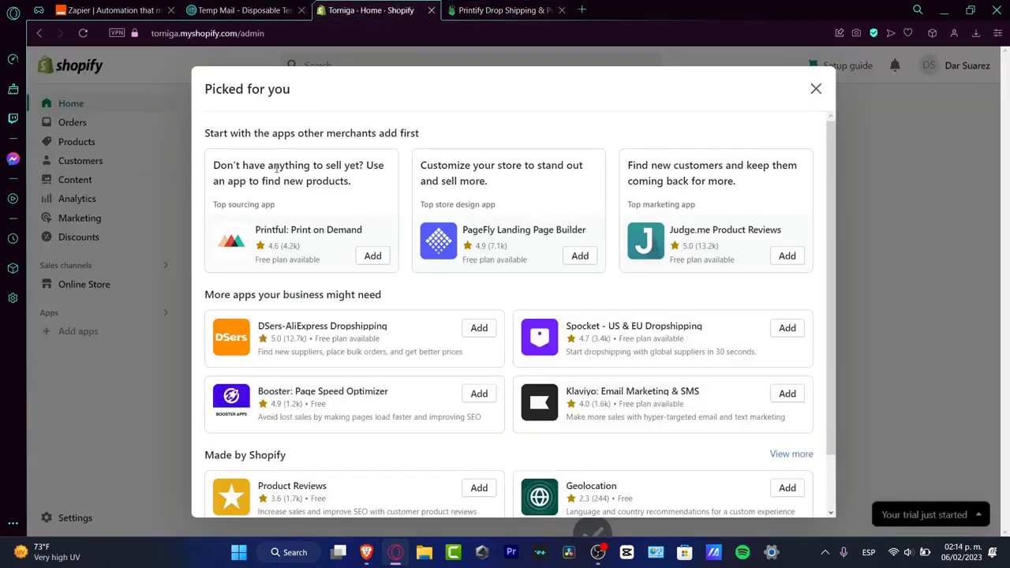
scroll(586, 366, "down", 2)
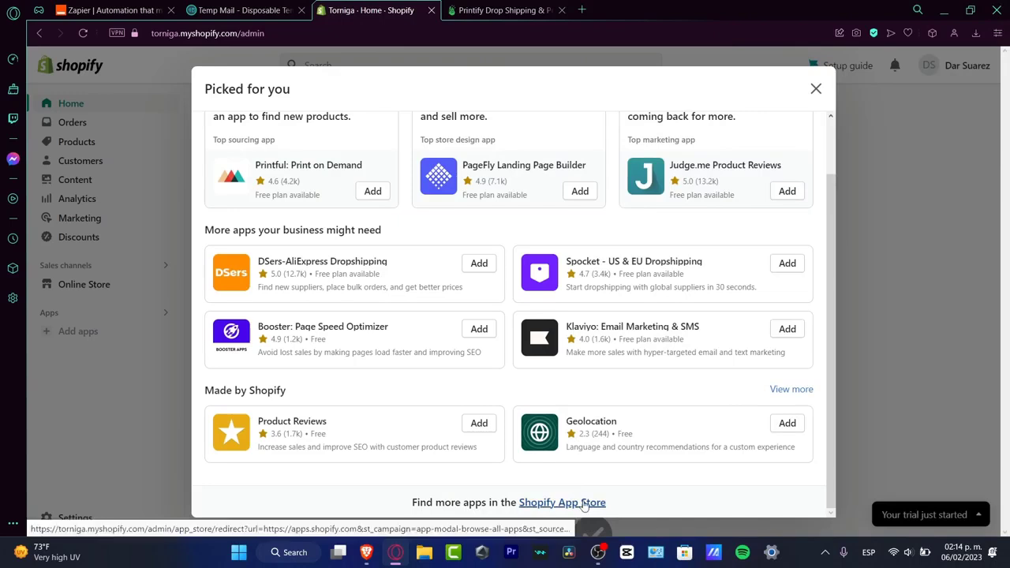
left_click(585, 504)
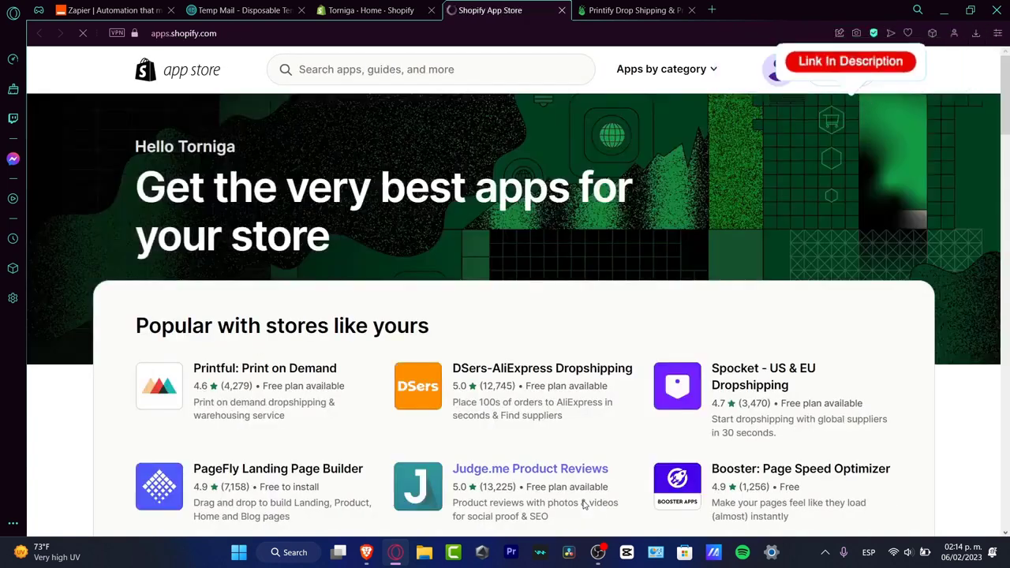
left_click(397, 10)
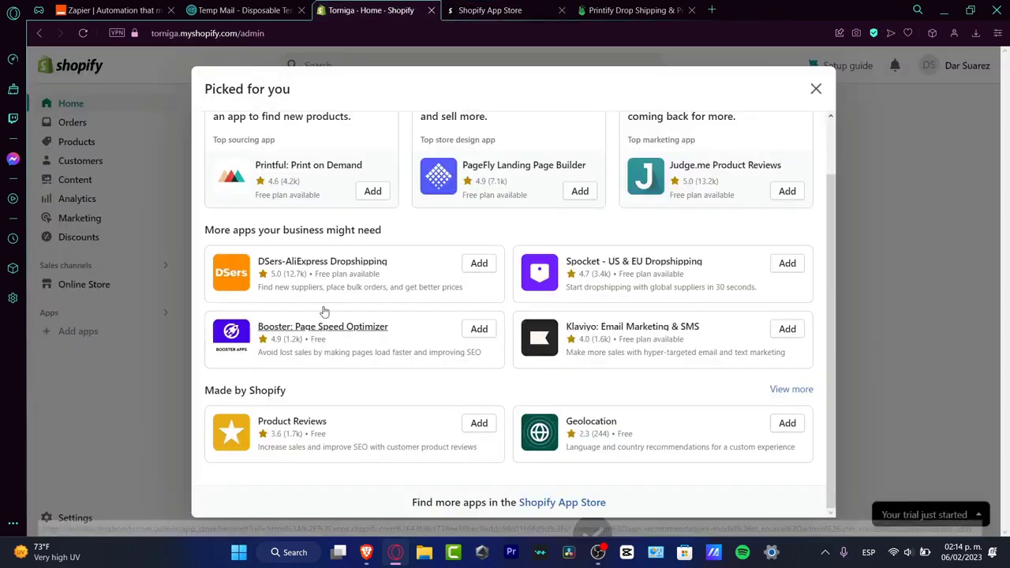
left_click(812, 87)
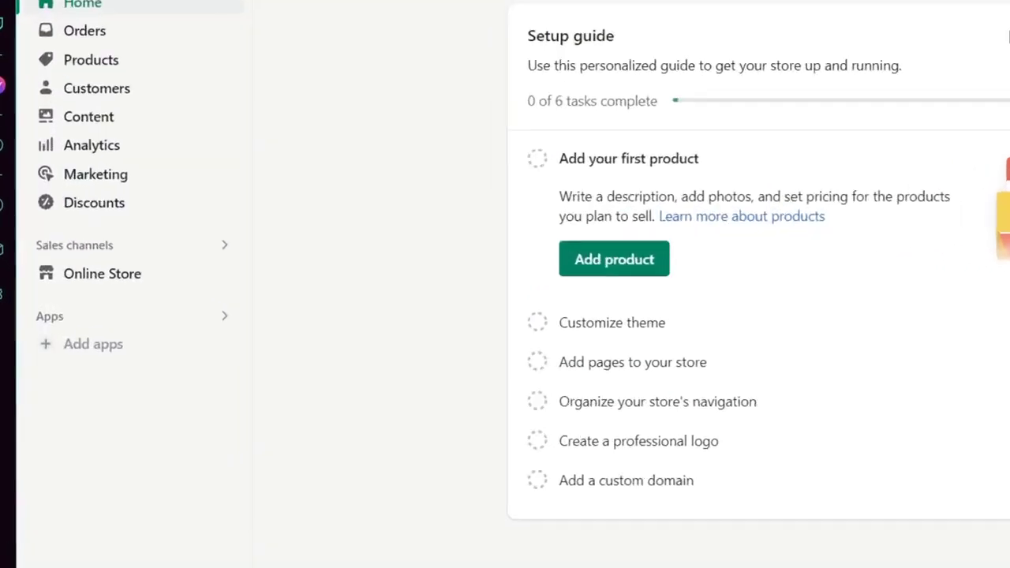
Step: Find Printify: Print on Demand through the add-apps option and install it on the Shopify store
left_click(116, 278)
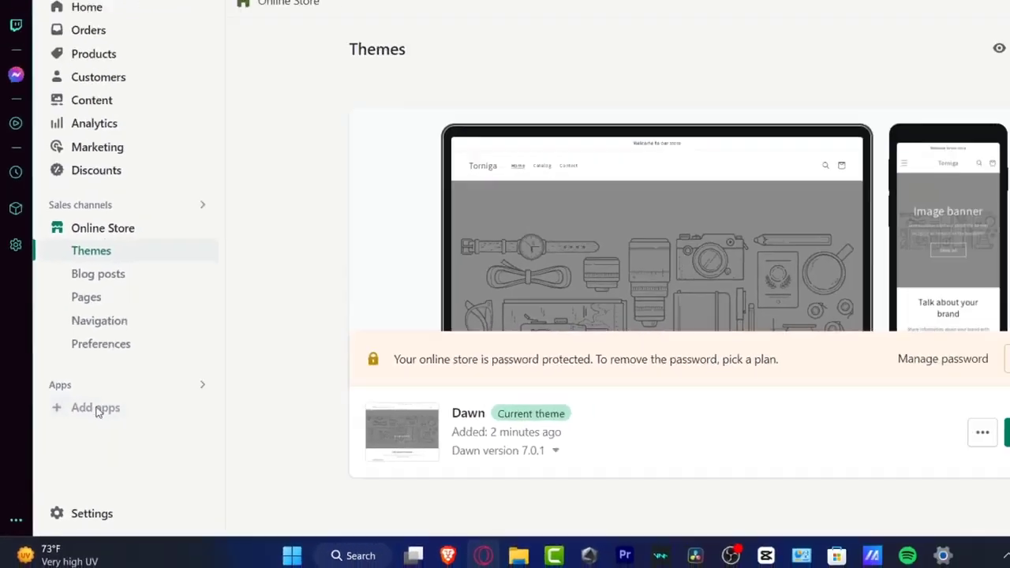
left_click(157, 325)
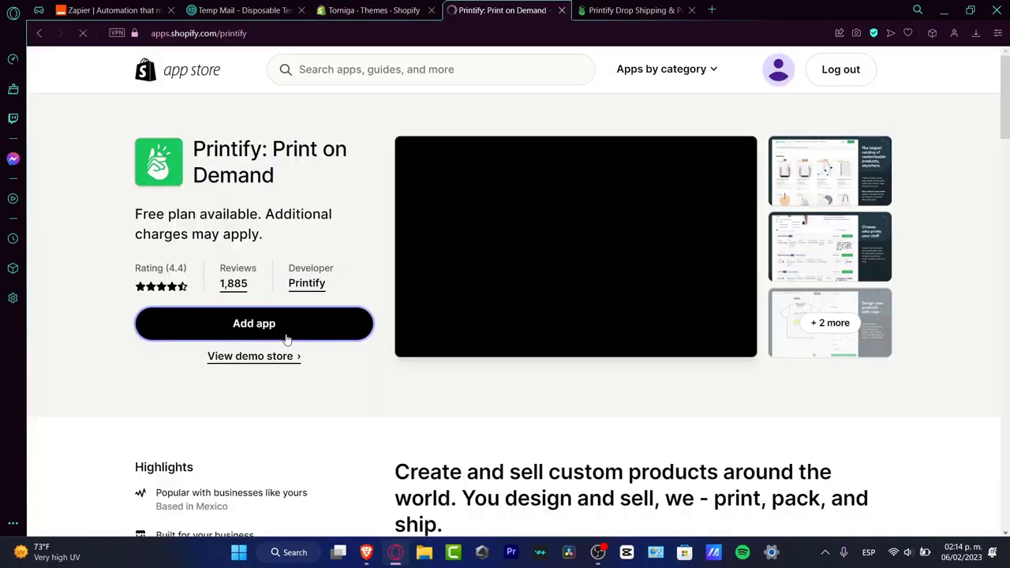
left_click(286, 337)
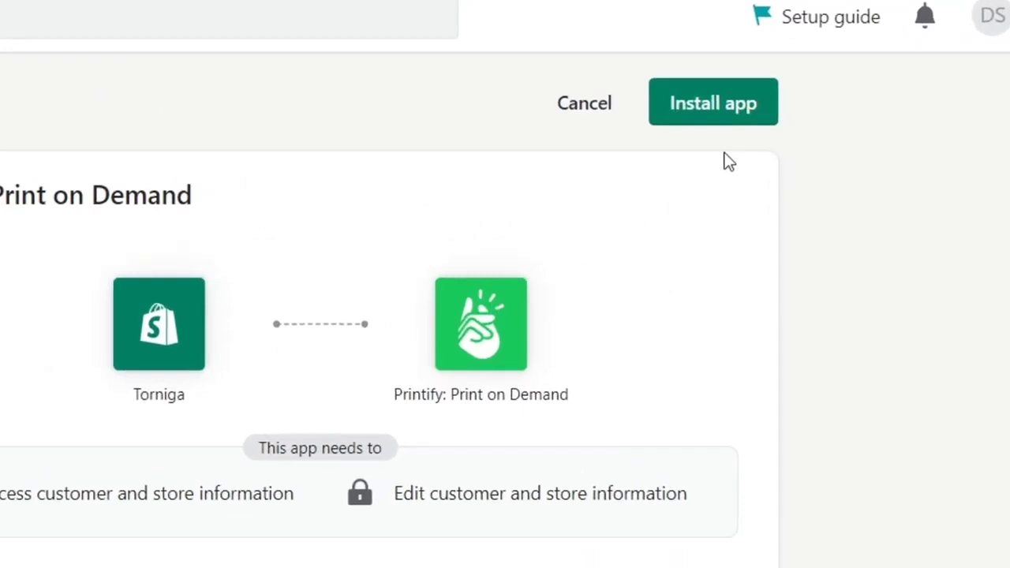
left_click(715, 98)
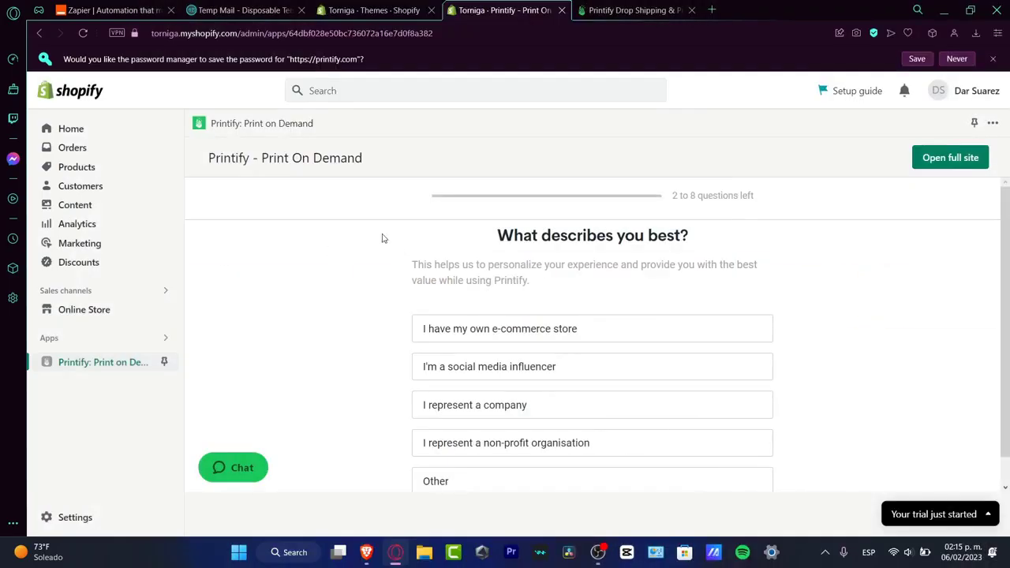
Step: Answer the Printify onboarding question about what describes you best
scroll(868, 278, "down", 1)
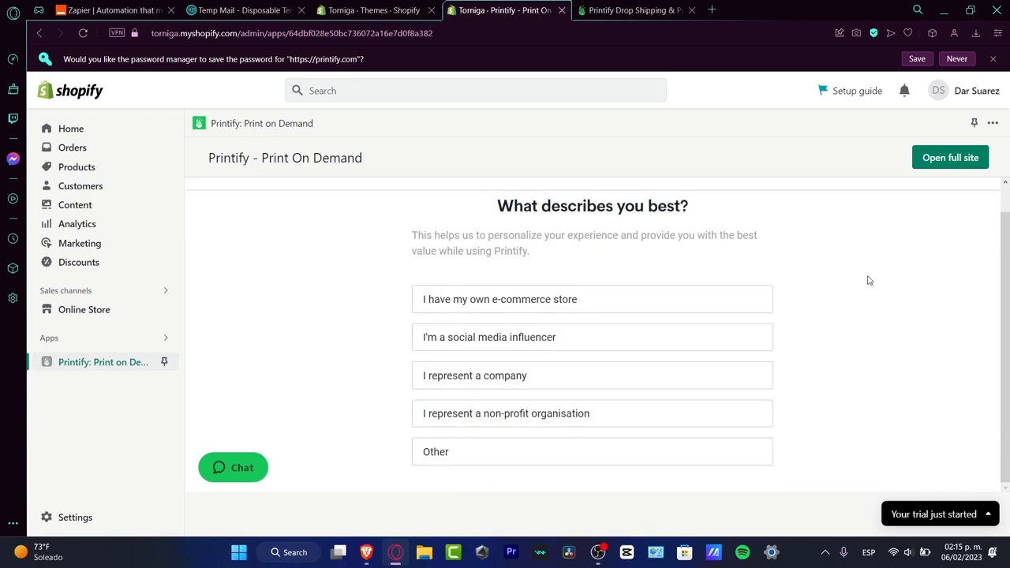
left_click_drag(514, 206, 690, 206)
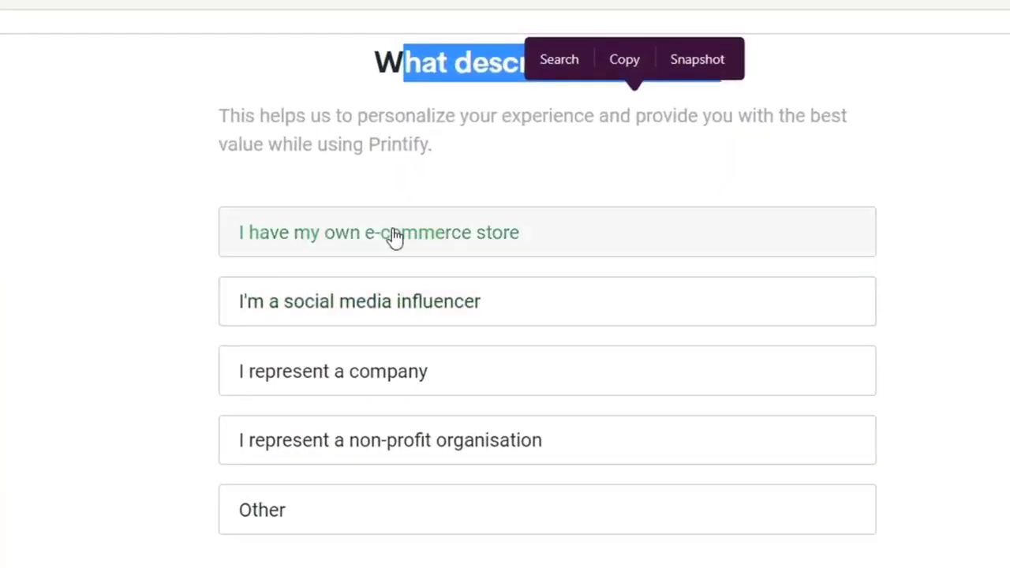
left_click(445, 528)
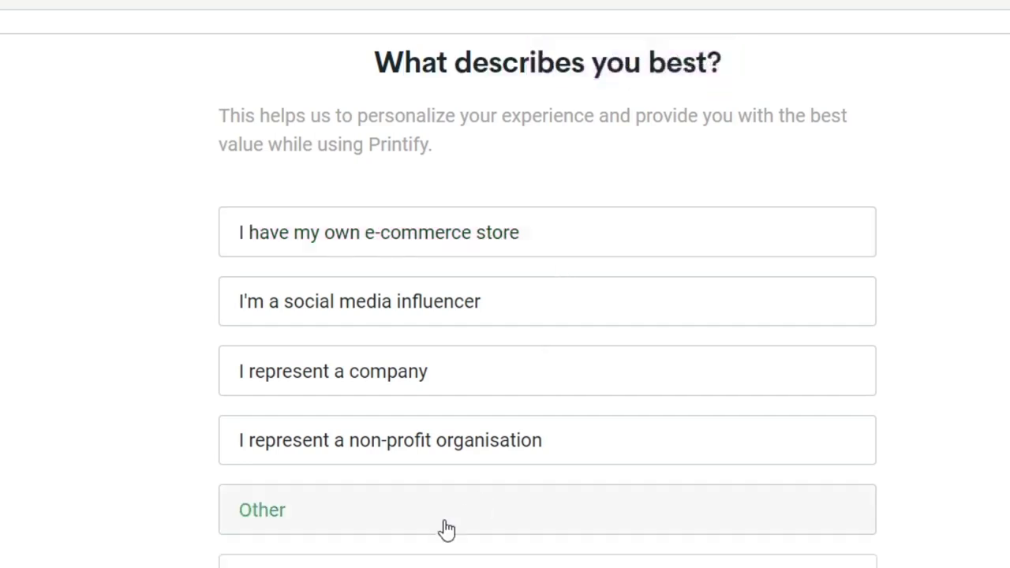
left_click(438, 127)
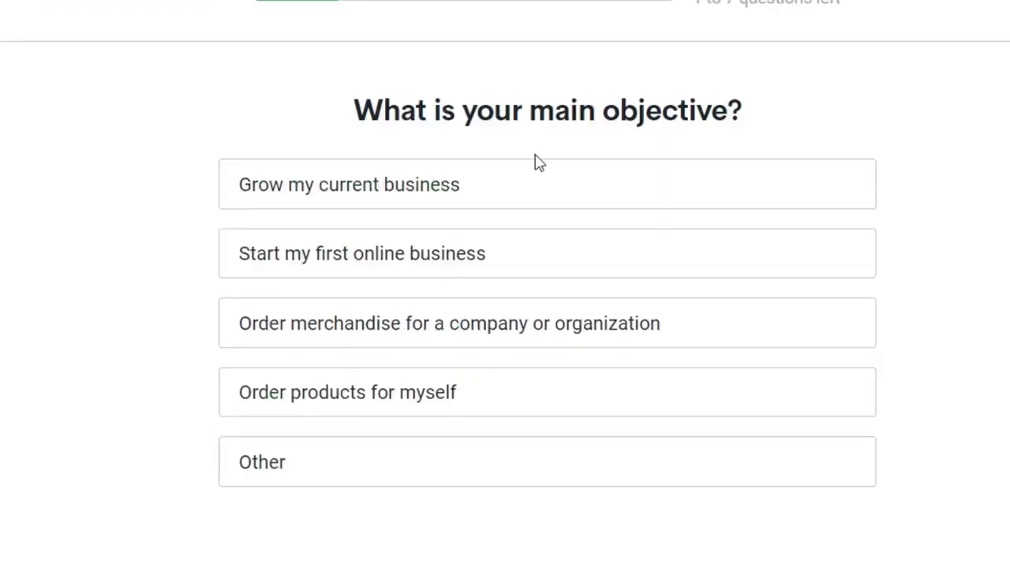
Step: Complete the onboarding questionnaire with Grow my current business as objective, Product selection as reason and In house fulfilment as current method
left_click(471, 178)
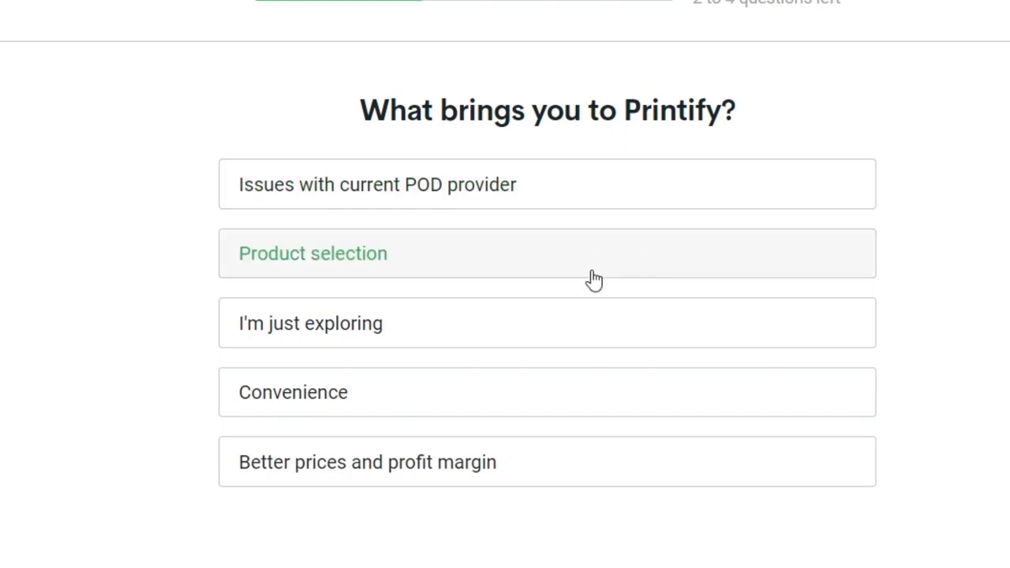
left_click(548, 257)
left_click(576, 207)
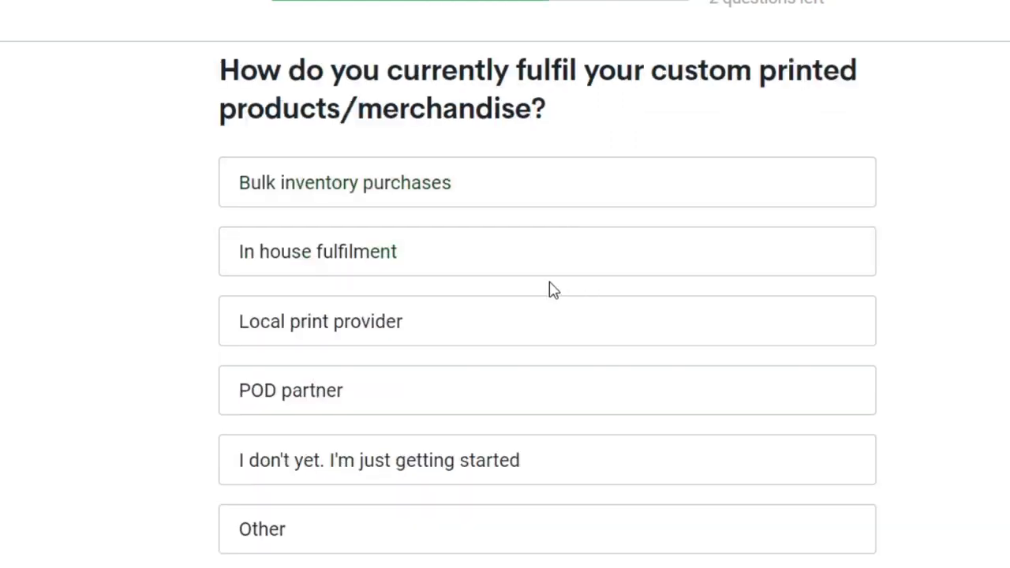
left_click(556, 264)
left_click(528, 163)
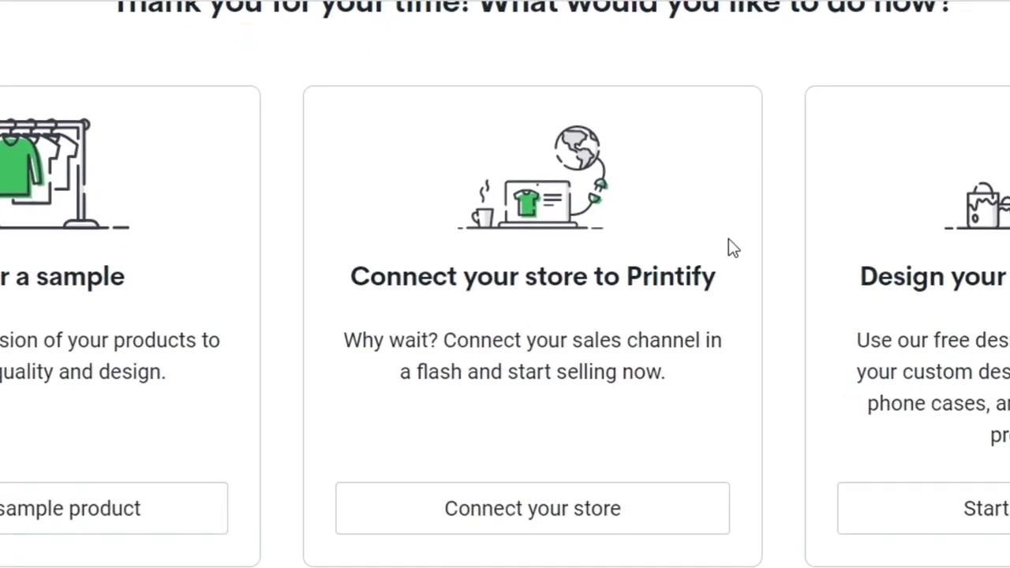
Step: Open the full Printify site, go to My store, and check the list of connected stores
left_click_drag(685, 276, 597, 274)
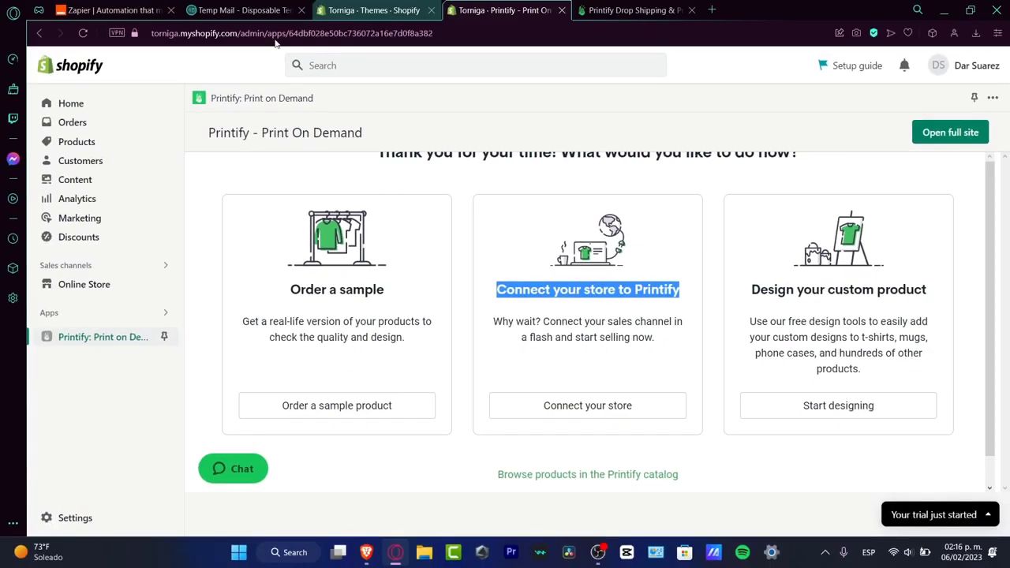
left_click(951, 132)
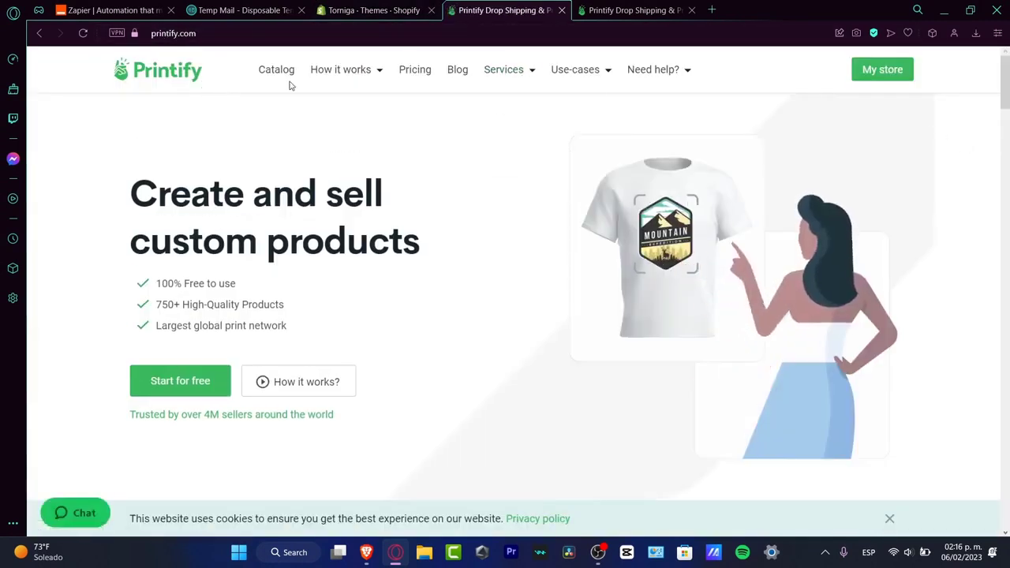
left_click(896, 71)
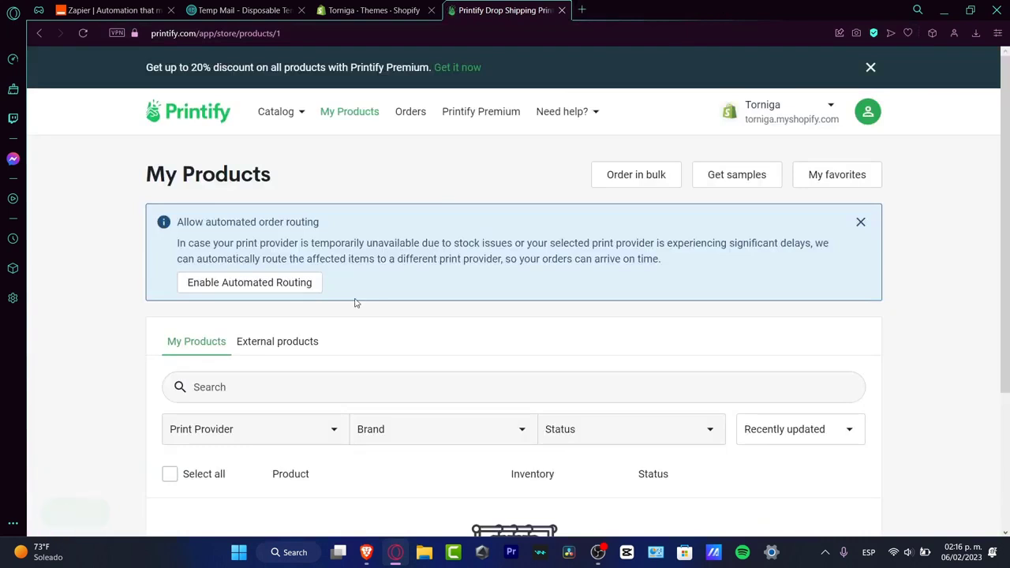
left_click(803, 115)
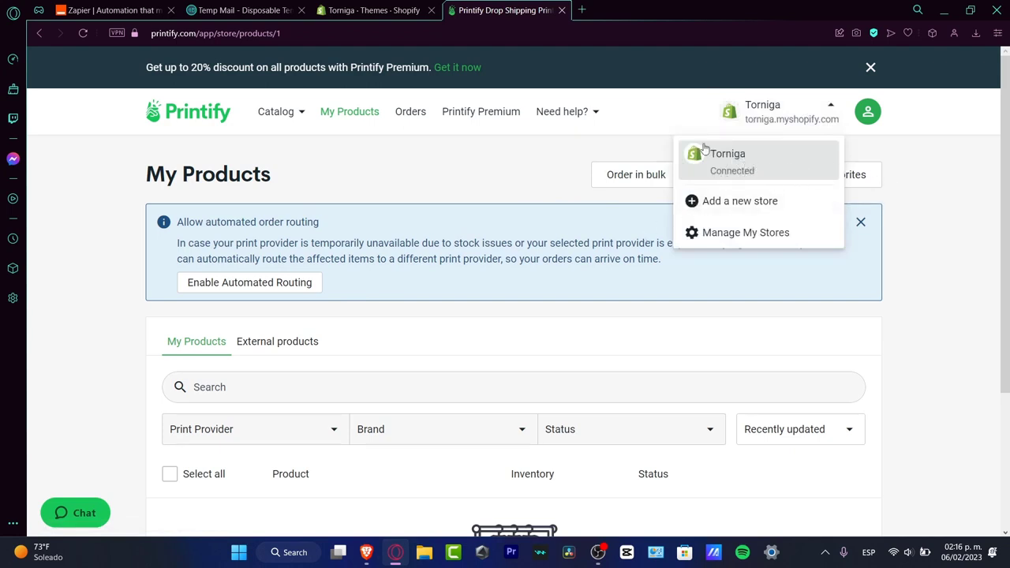
left_click(390, 5)
left_click(534, 6)
left_click(347, 8)
left_click(133, 98)
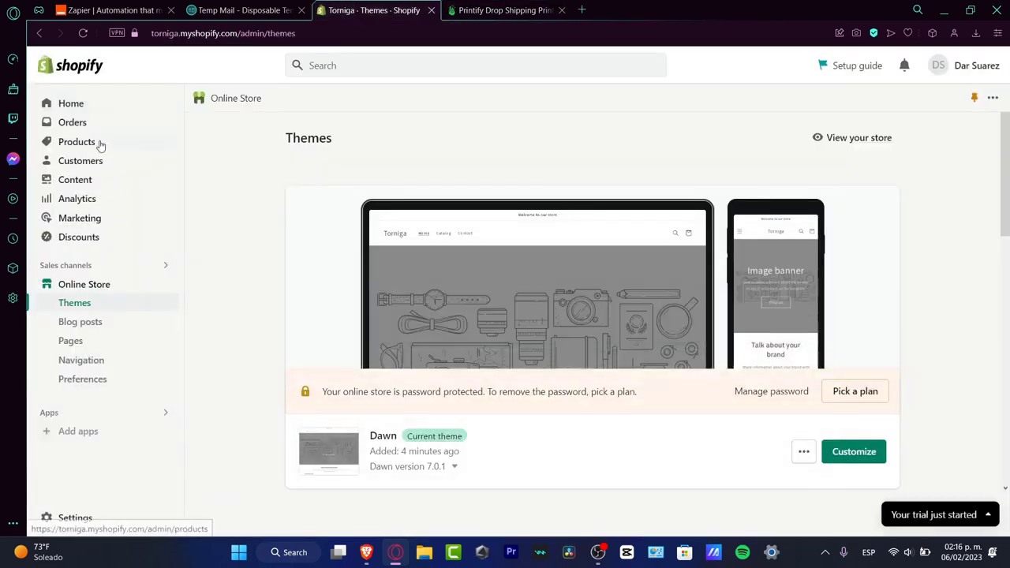
Step: Return to Printify, browse the product catalog, and open the Unisex Heavy Blend Crewneck Sweatshirt by Gildan
left_click(505, 9)
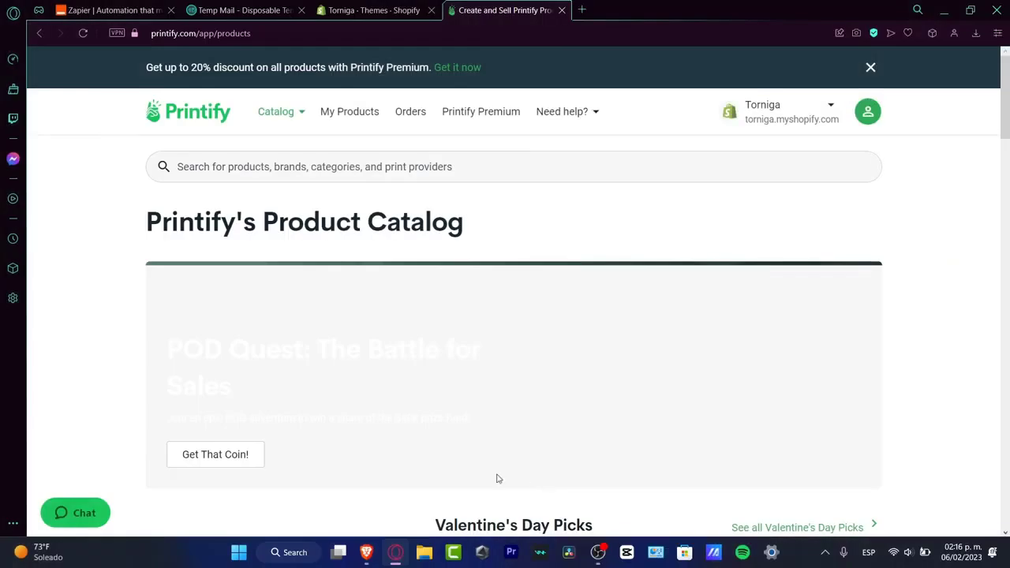
scroll(938, 281, "down", 8)
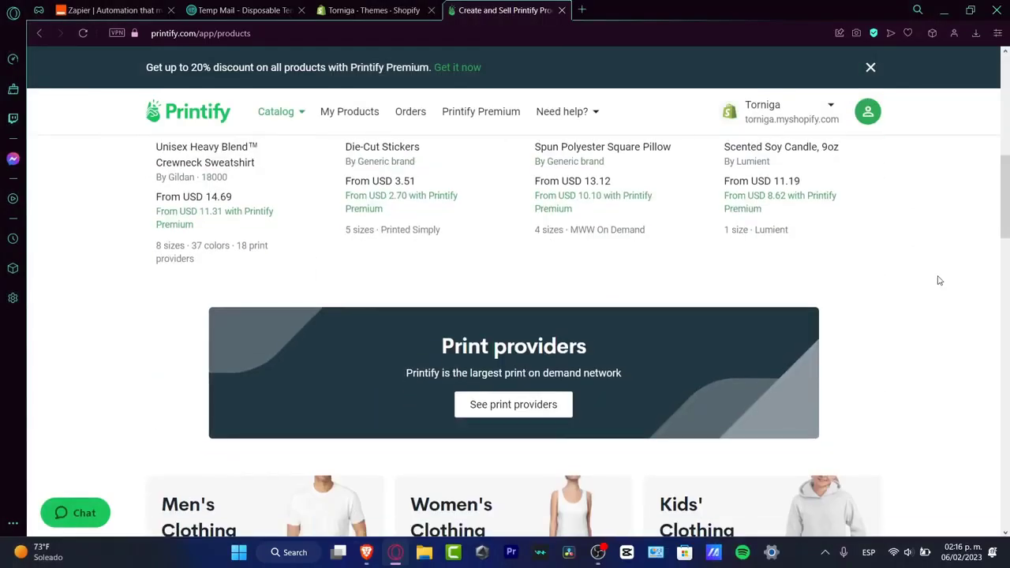
scroll(940, 280, "up", 3)
scroll(935, 283, "down", 7)
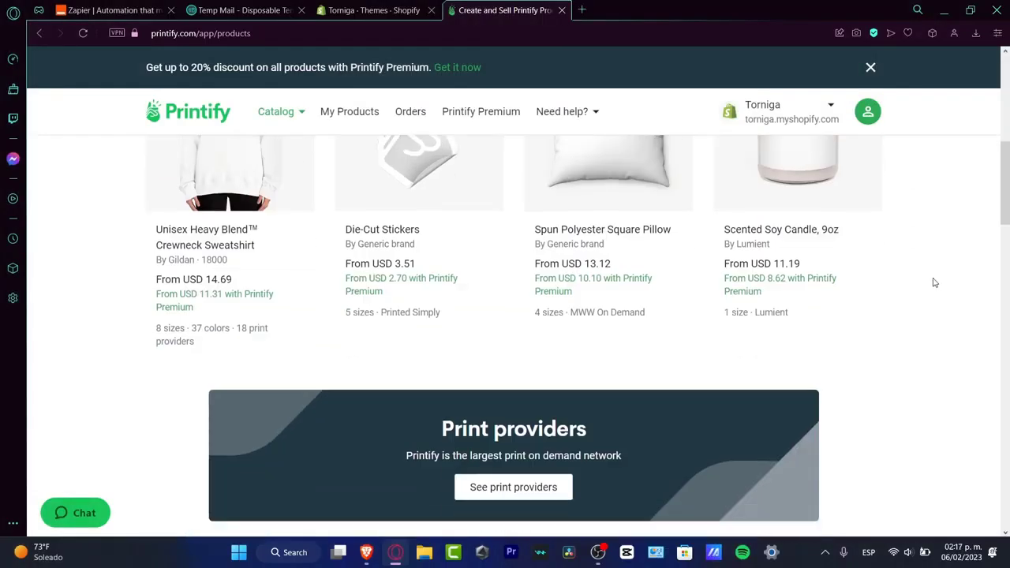
scroll(931, 284, "up", 4)
scroll(930, 284, "up", 5)
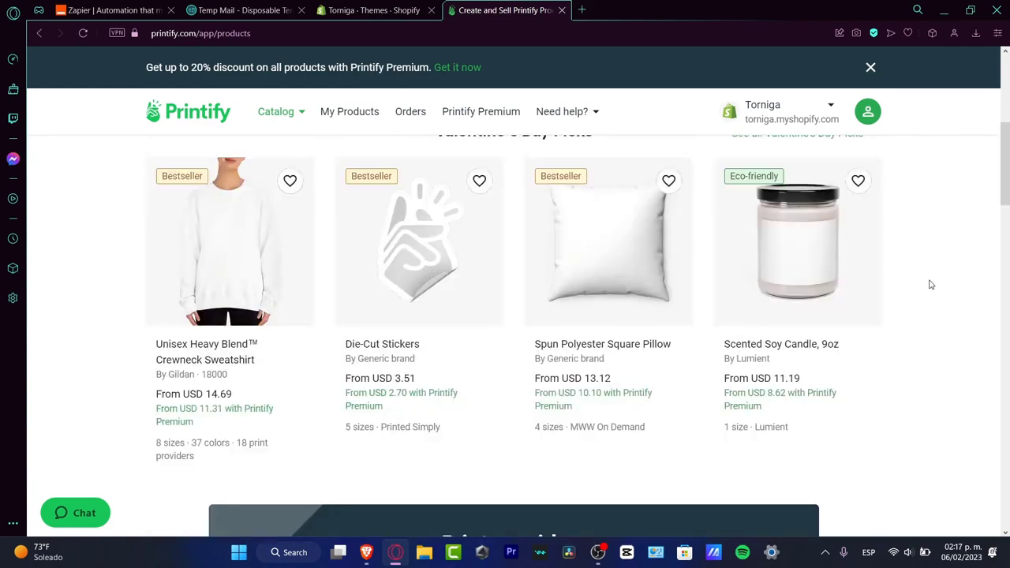
scroll(939, 284, "down", 2)
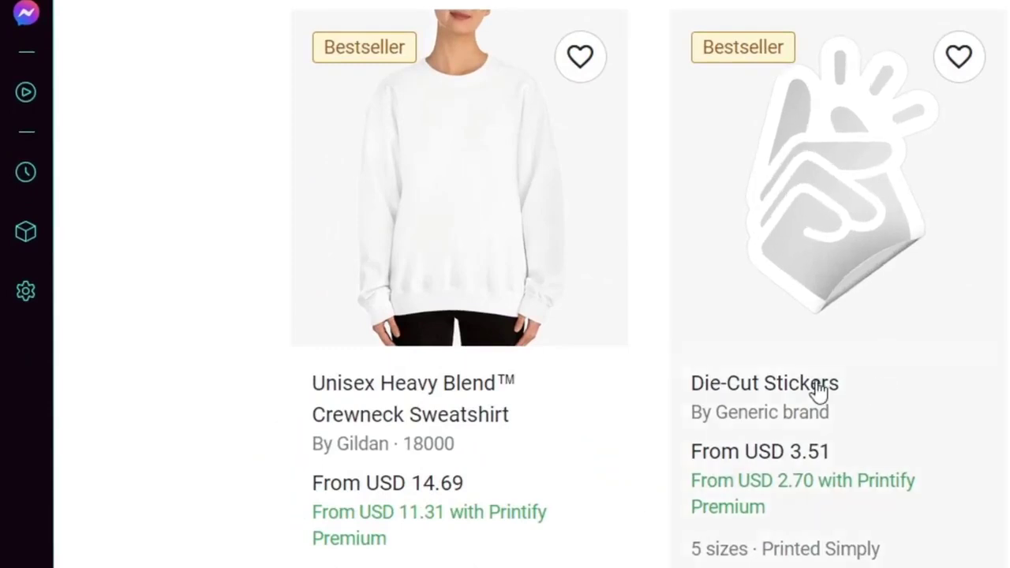
left_click(469, 331)
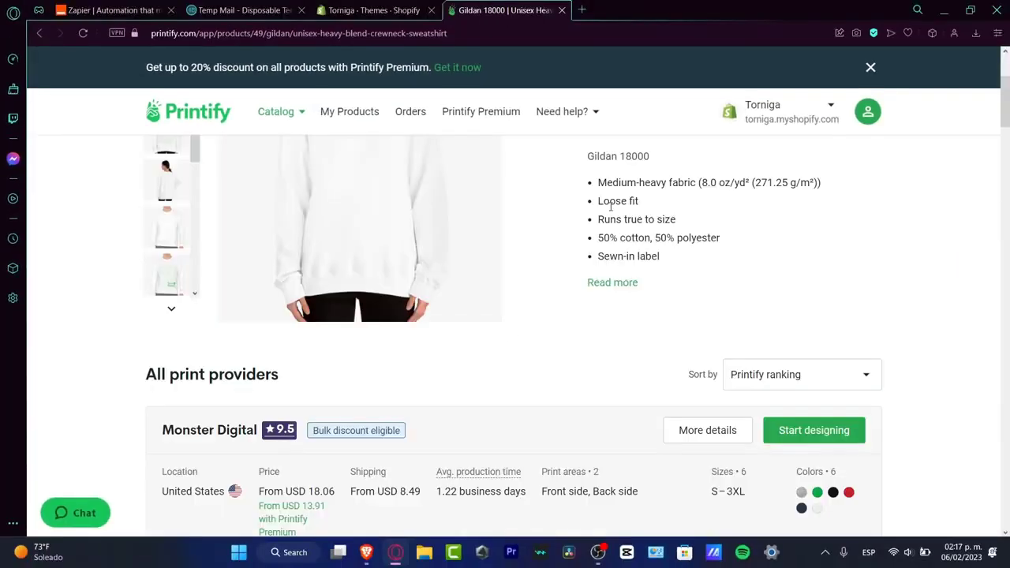
Step: Review the sweatshirt's print providers and start designing with Monster Digital
scroll(610, 207, "down", 3)
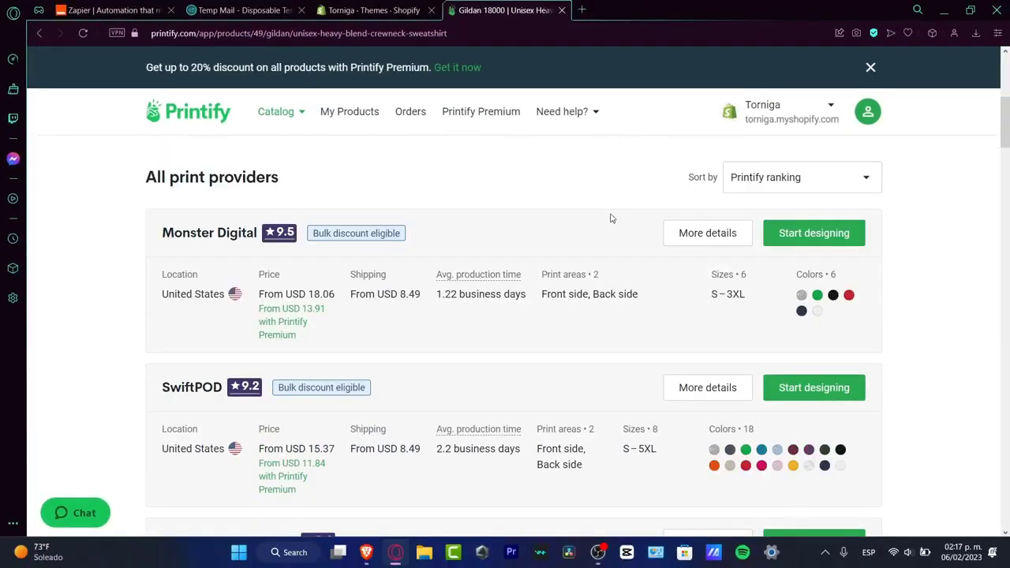
left_click_drag(229, 295, 841, 300)
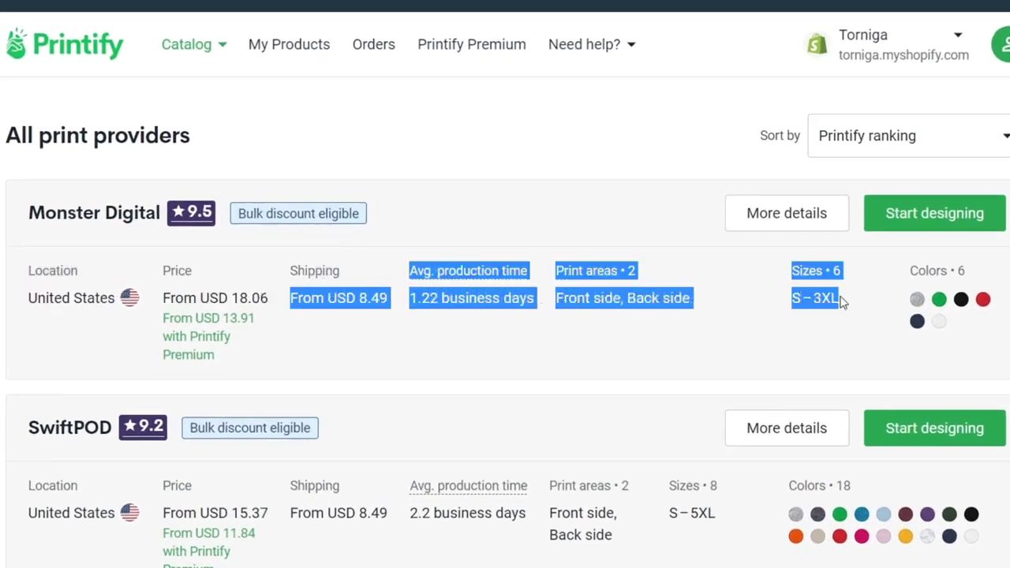
left_click(990, 322)
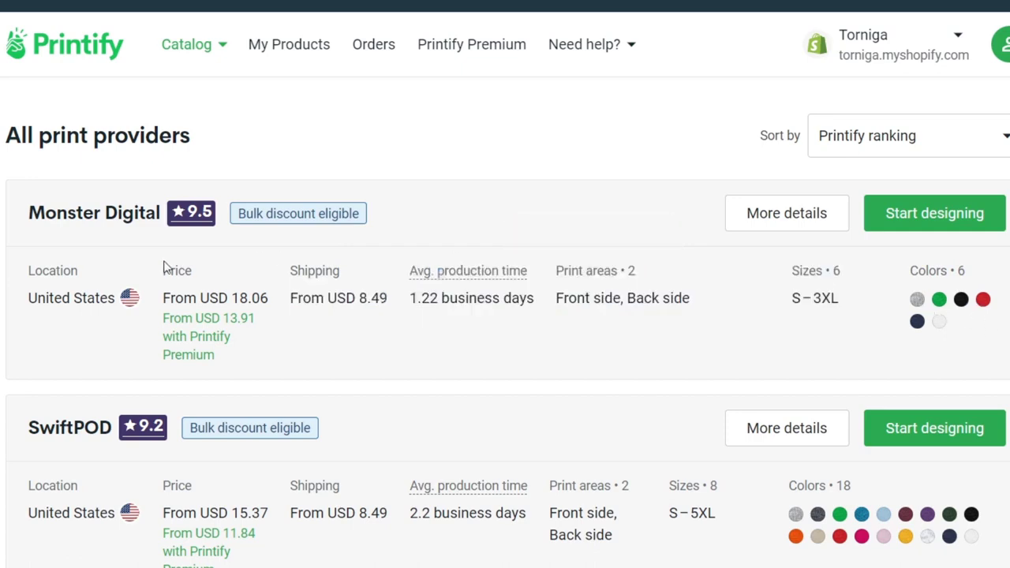
left_click(932, 217)
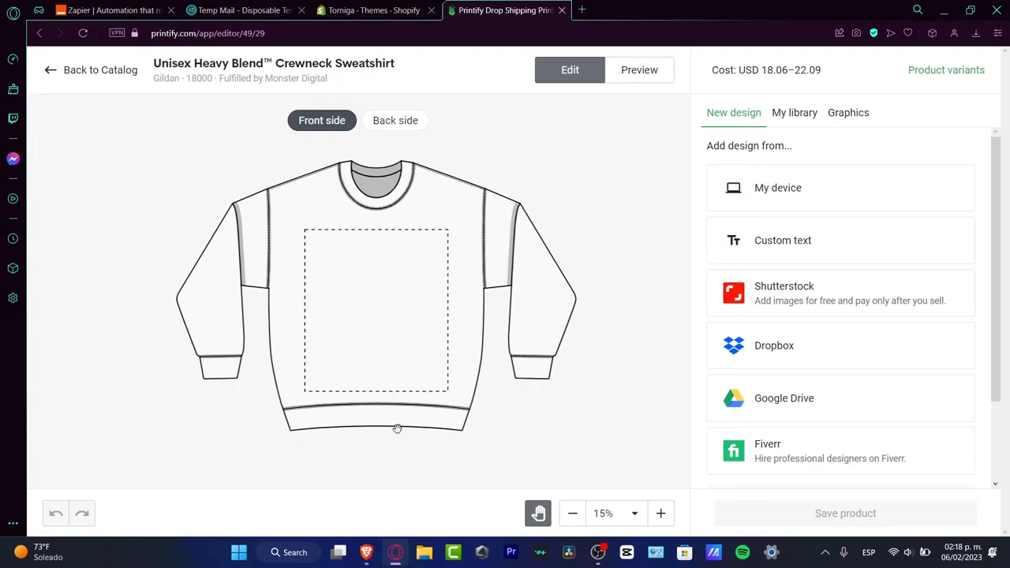
Step: Add Untitled design (6).png from the device to the sweatshirt's front, adjust its size and rotation, and save the product
left_click(772, 193)
left_click(751, 223)
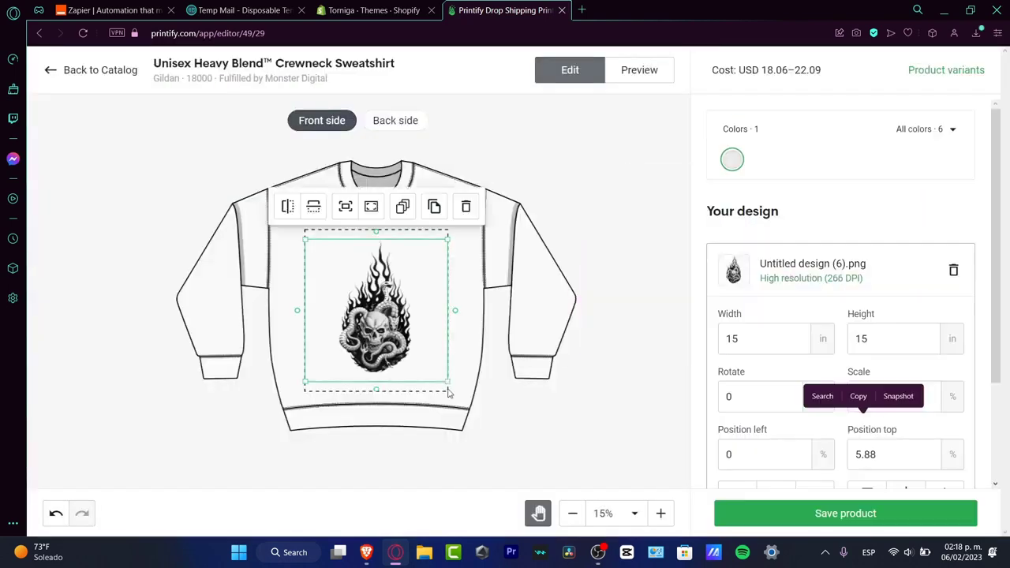
left_click_drag(447, 382, 462, 383)
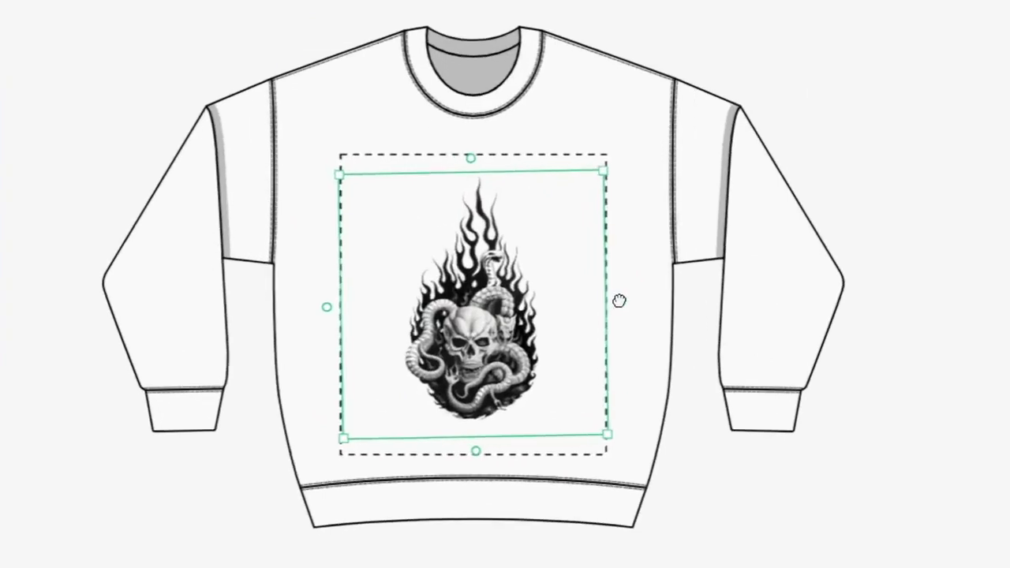
mouse_move(614, 167)
left_mouse_down()
mouse_move(582, 185)
mouse_move(616, 171)
mouse_move(600, 172)
left_mouse_up()
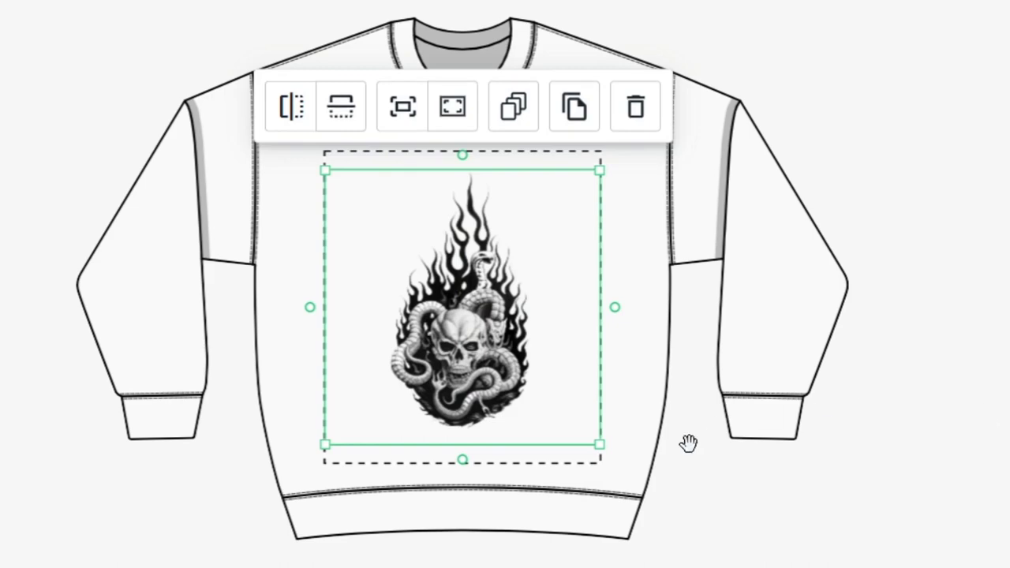
left_click_drag(460, 460, 467, 459)
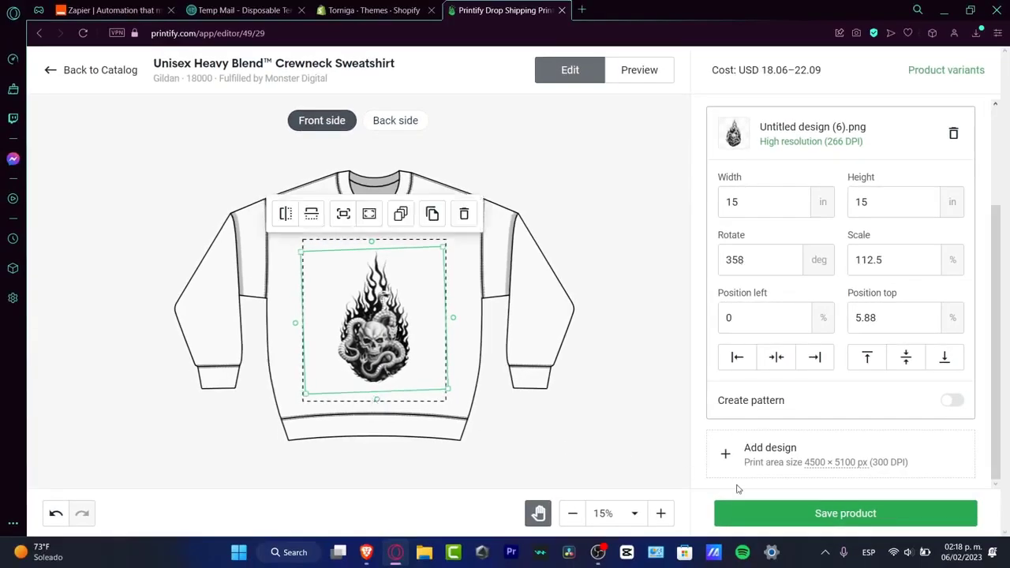
left_click(868, 515)
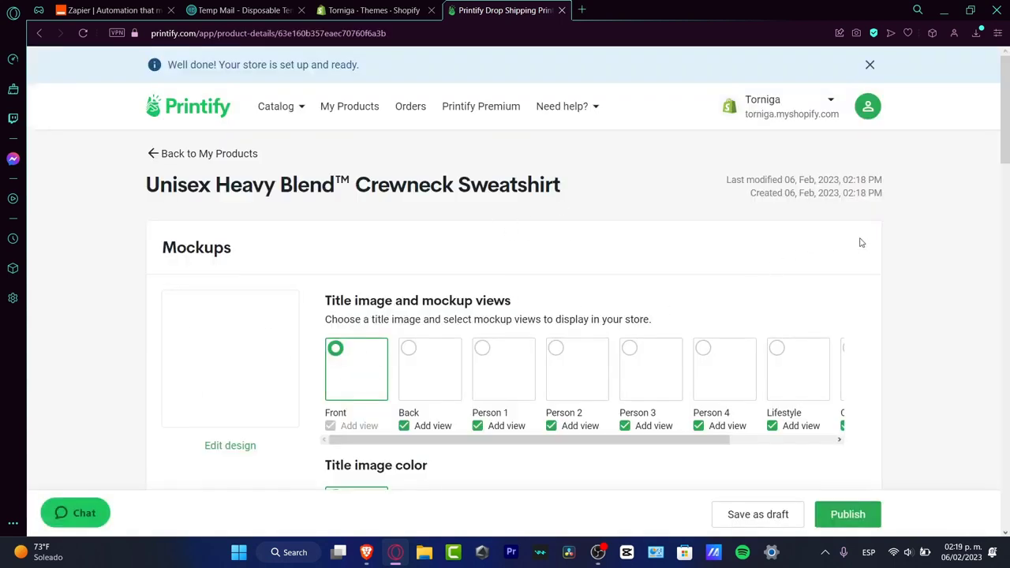
Step: Compare the Person 1 and Lifestyle mockups, and set the sweatshirt's title image to the flat-lay mockup with beanie, jeans and shoes
scroll(862, 242, "down", 3)
scroll(885, 250, "up", 3)
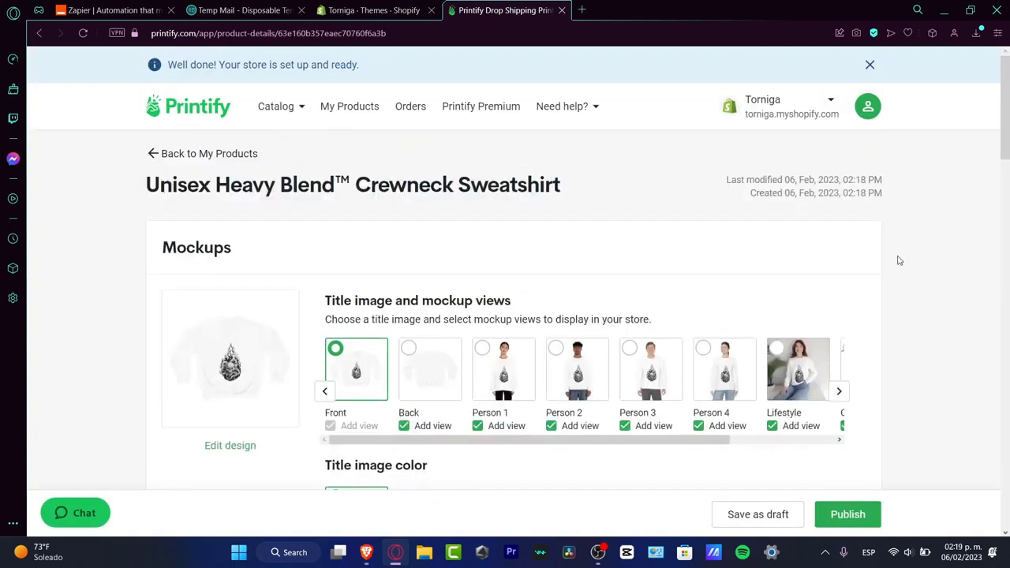
left_click_drag(1008, 135, 1009, 145)
left_click_drag(1009, 154, 1009, 157)
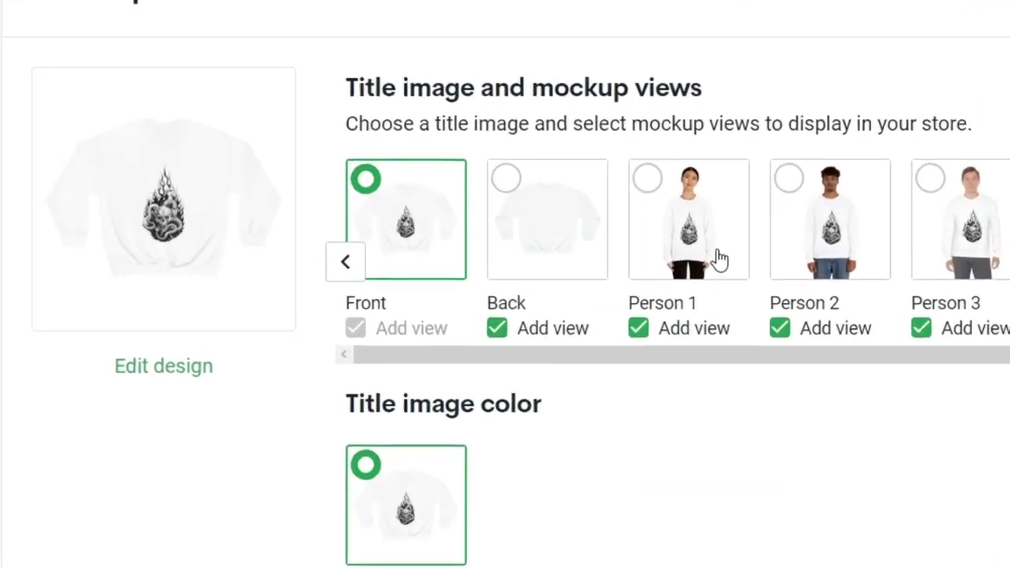
left_click(648, 180)
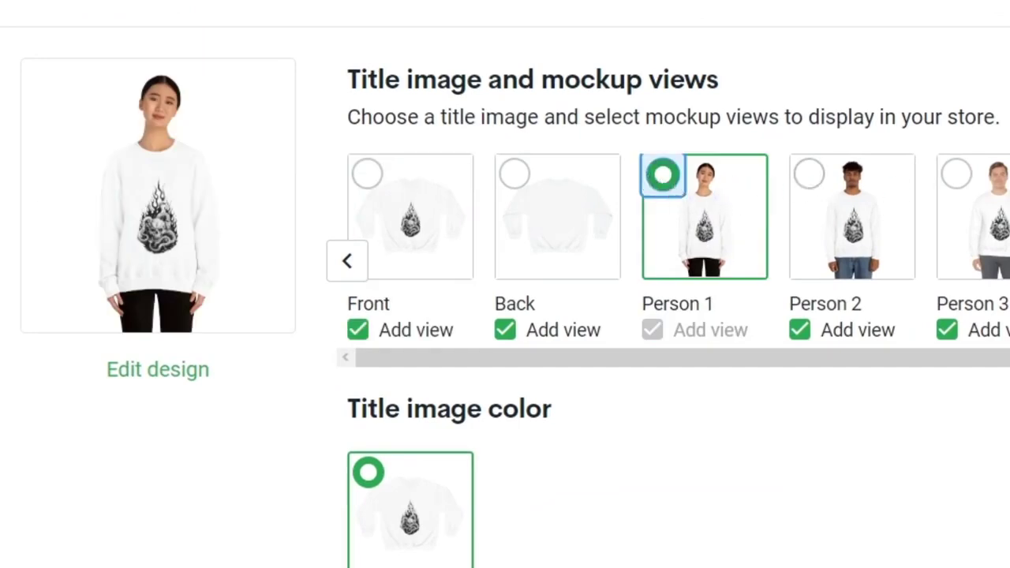
left_click(1009, 174)
scroll(673, 260, "right", 3)
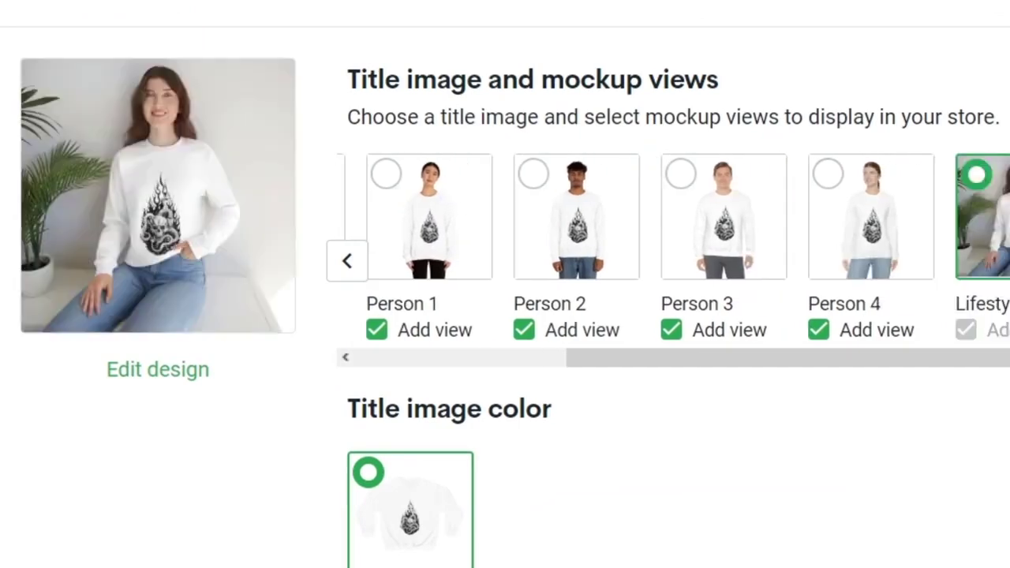
left_click(1009, 174)
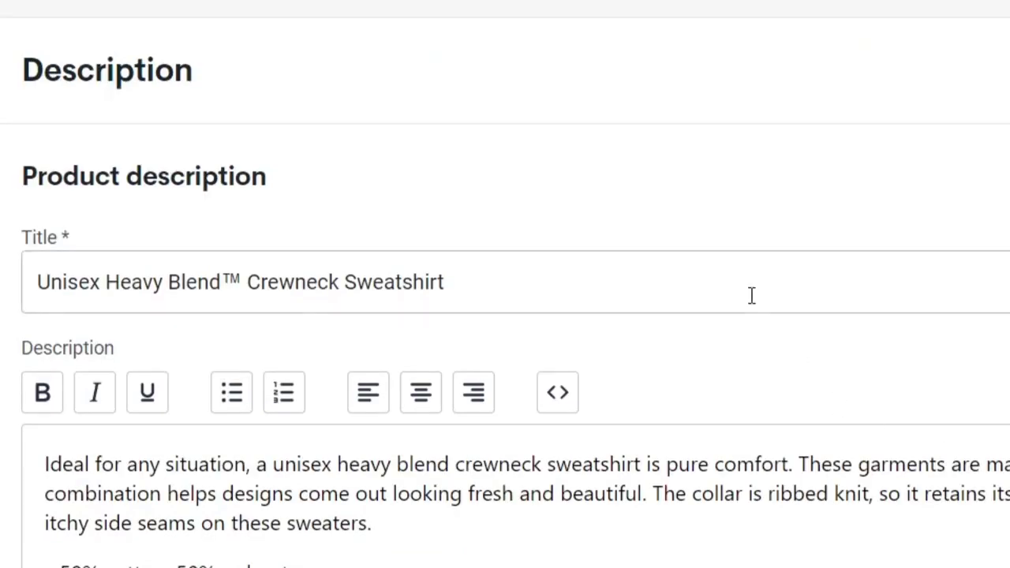
Step: Examine the sweatshirt's title image color, description, tags, variant pricing and Shopify sync settings
scroll(751, 296, "up", 3)
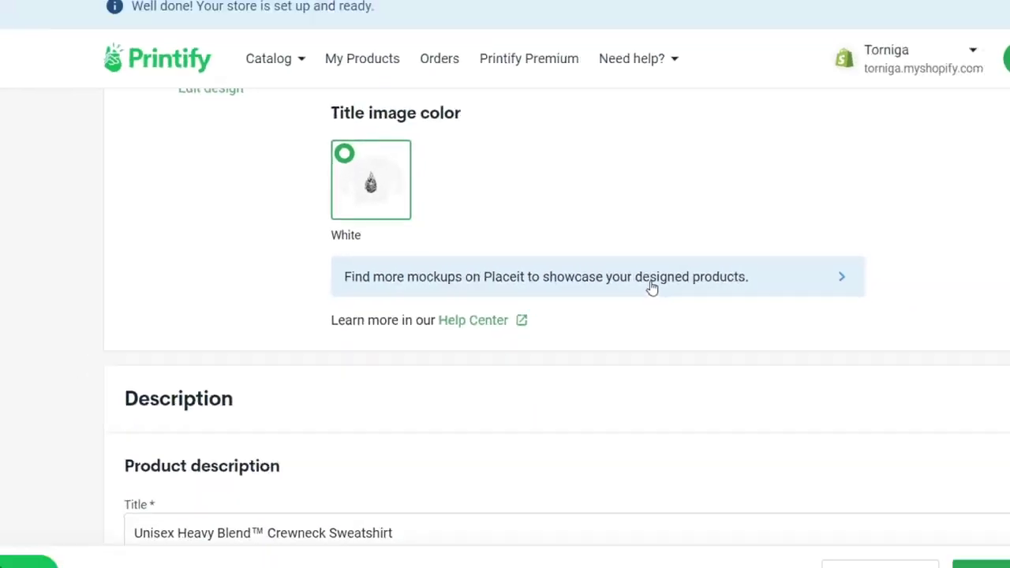
scroll(852, 291, "down", 3)
scroll(684, 420, "down", 5)
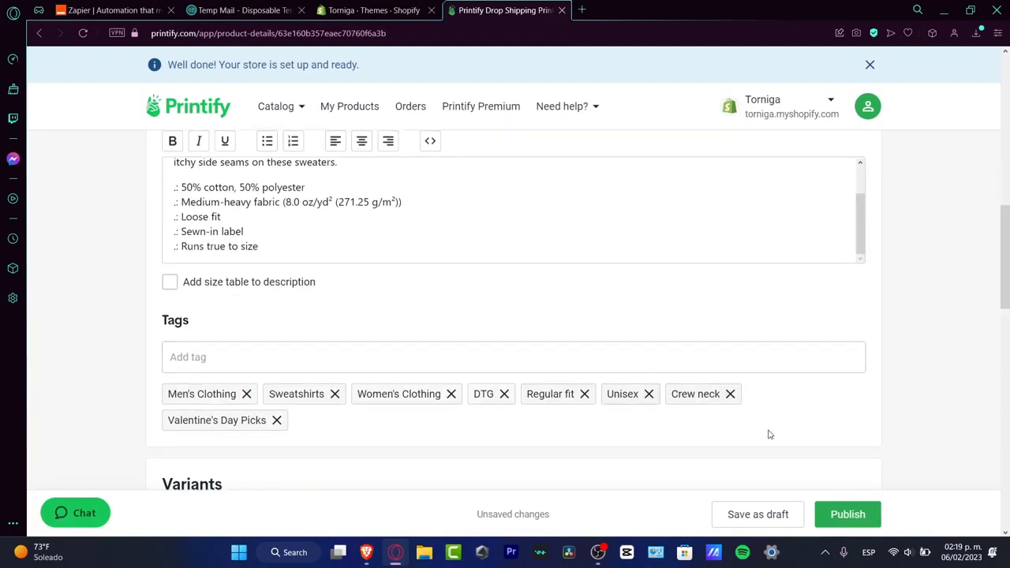
scroll(782, 430, "down", 3)
scroll(790, 395, "down", 3)
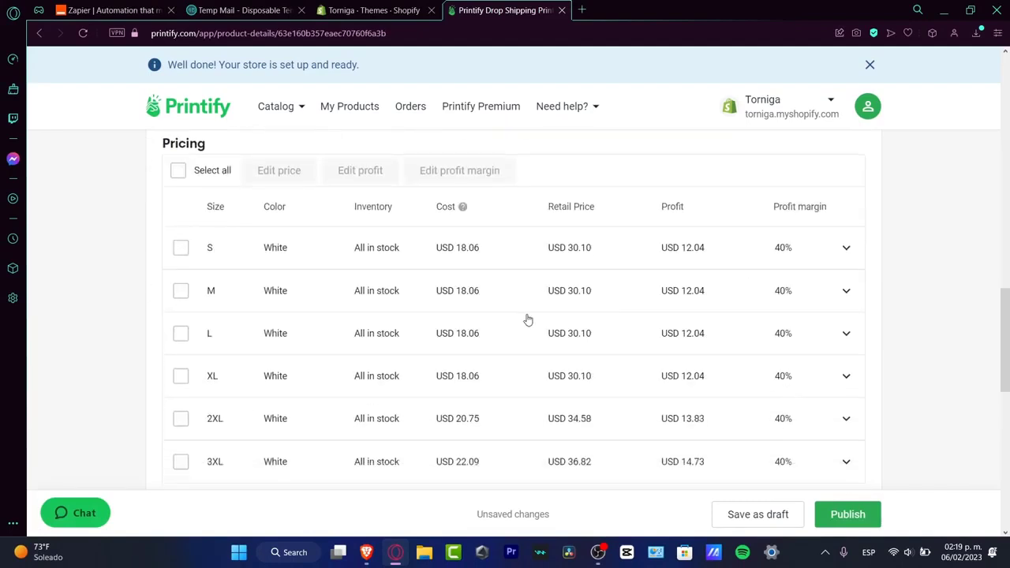
scroll(623, 284, "down", 10)
scroll(626, 289, "down", 1)
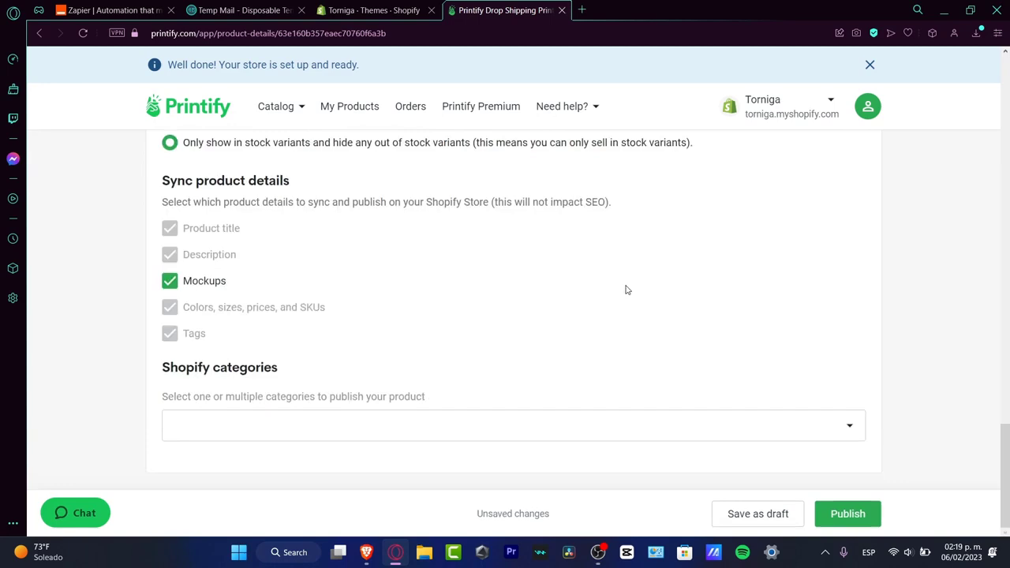
scroll(626, 290, "up", 15)
scroll(627, 289, "down", 2)
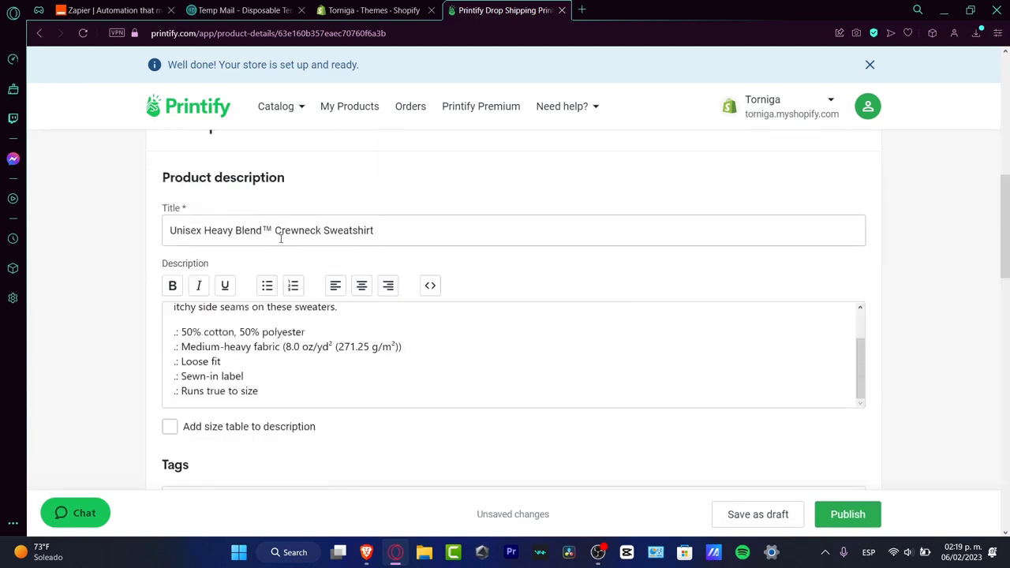
Step: Publish the Unisex Heavy Blend Crewneck Sweatshirt to the connected store and check its status in My Products
left_click(413, 237)
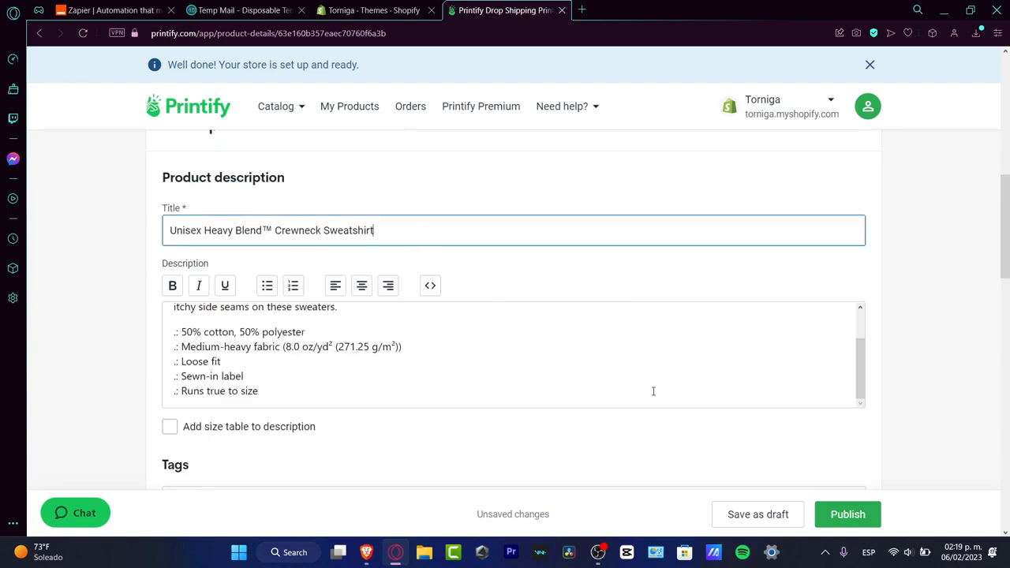
left_click(866, 525)
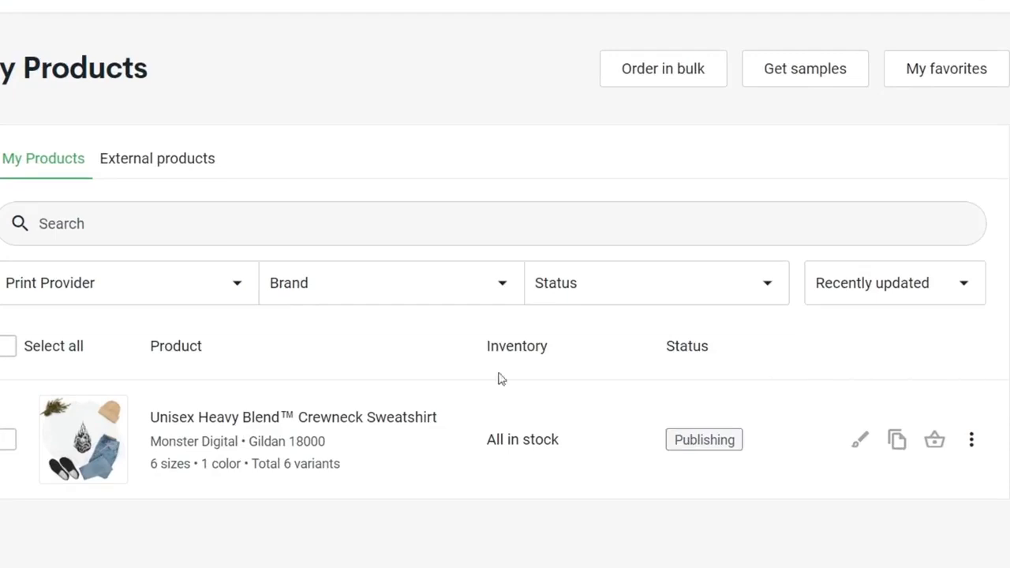
mouse_move(103, 404)
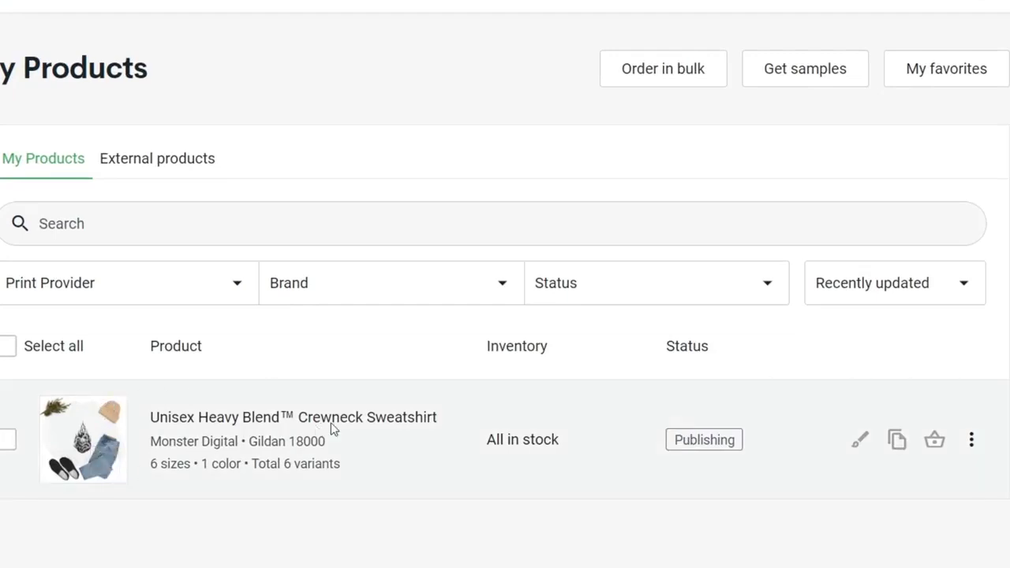
left_click_drag(741, 446, 672, 439)
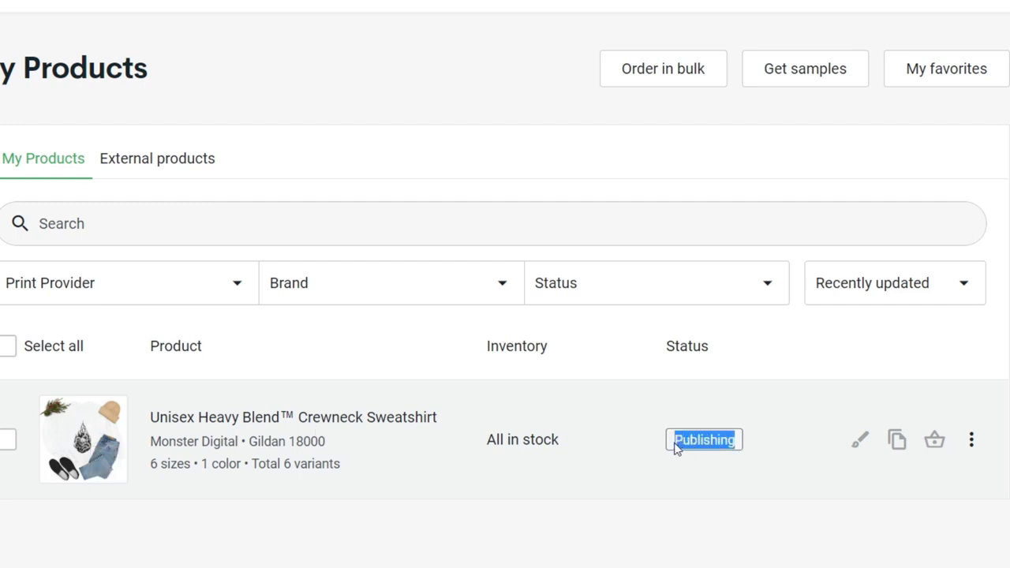
left_click(758, 460)
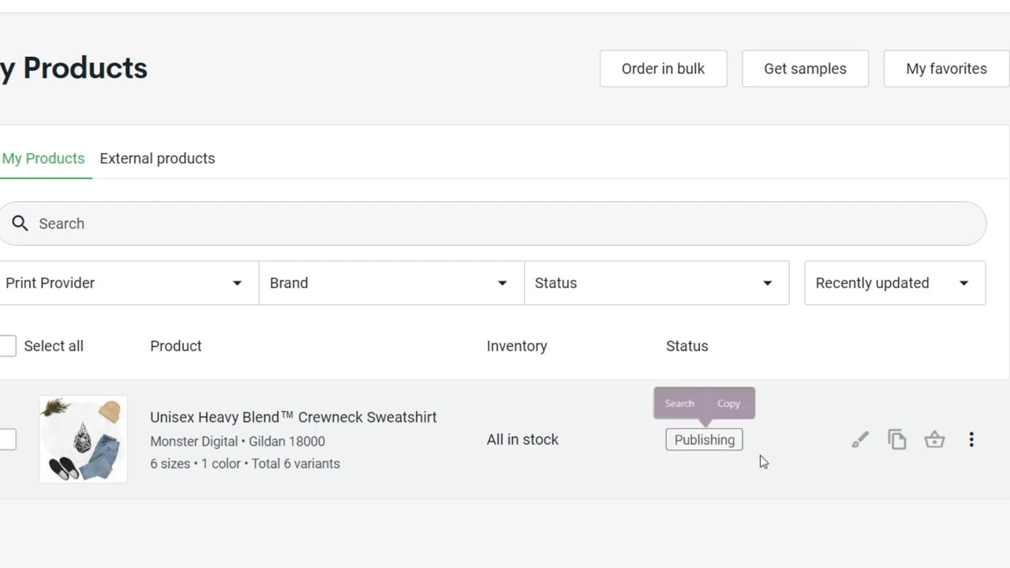
left_click(972, 439)
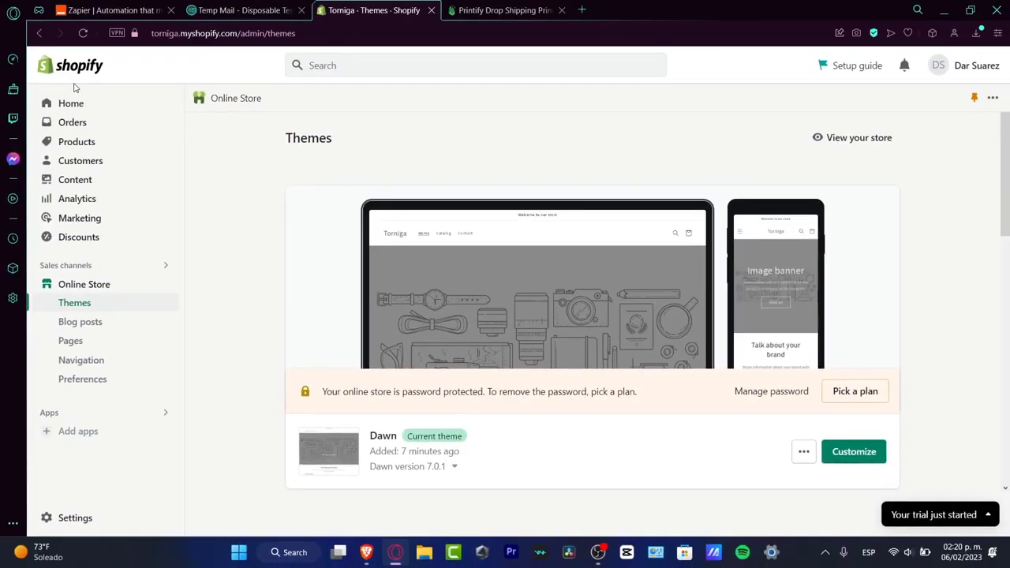
Step: Check the sweatshirt's listing in Shopify's products against its status in Printify's My Products
left_click(97, 142)
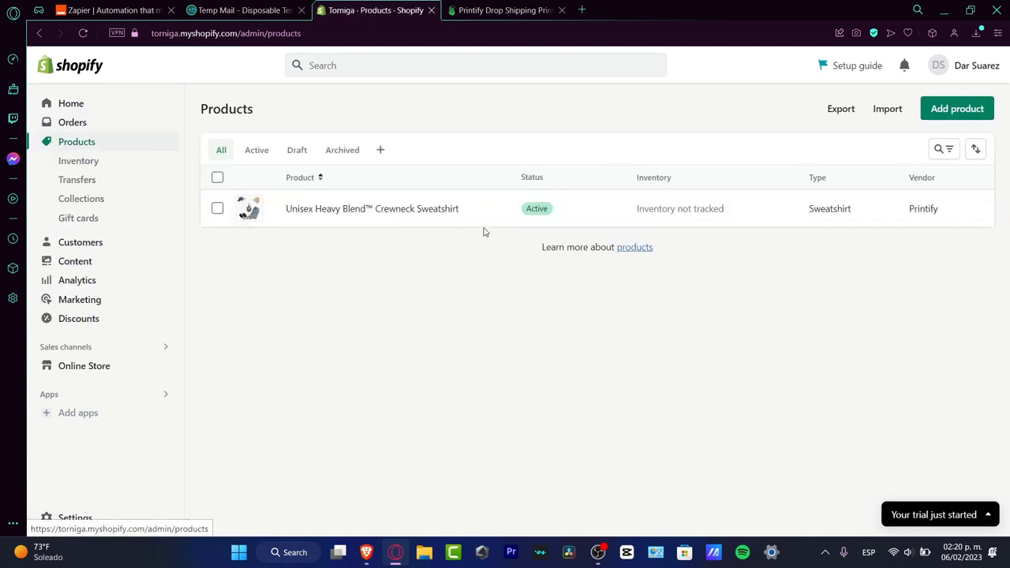
key("ctrl+Tab")
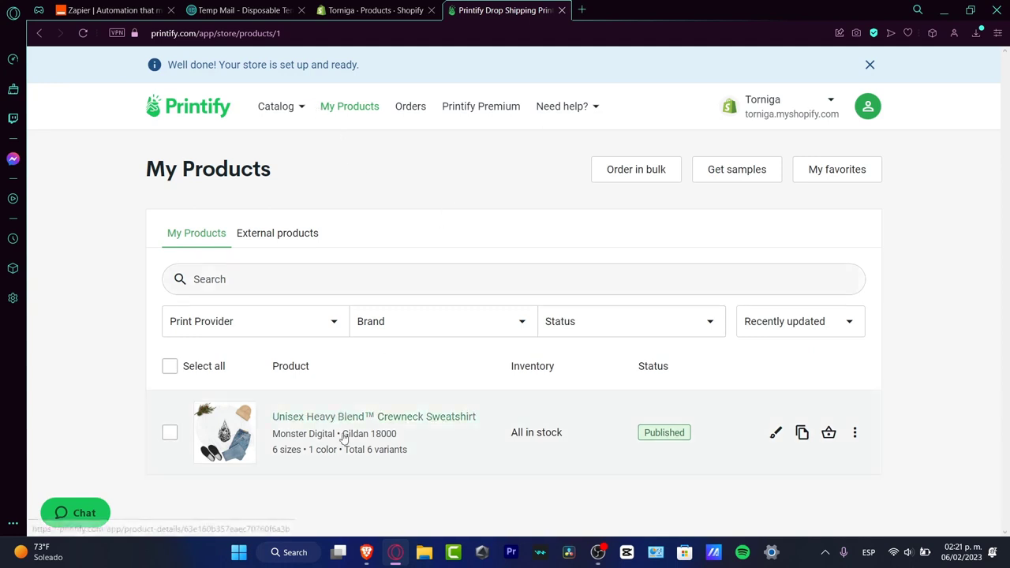
left_click(378, 10)
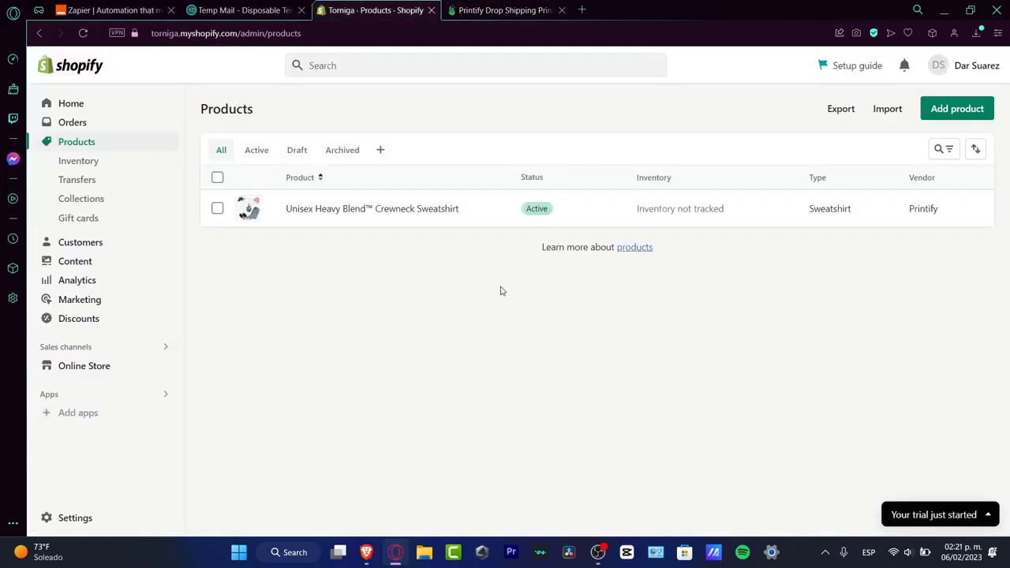
Step: Open the store's payment settings in Shopify, read the payment providers note, and bring up the third-party provider list
left_click(60, 517)
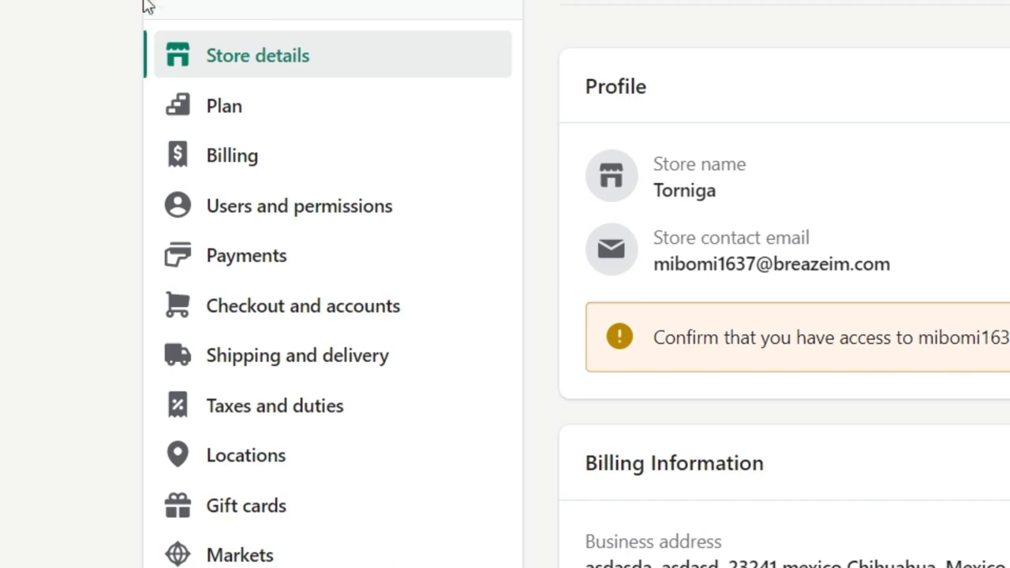
left_click(289, 269)
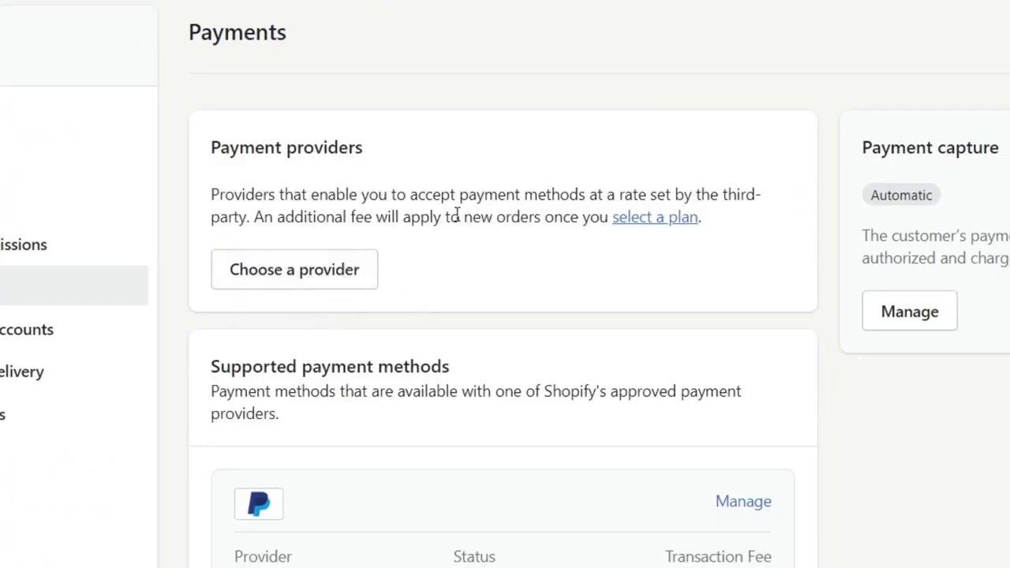
left_click_drag(418, 193, 769, 227)
left_click(664, 272)
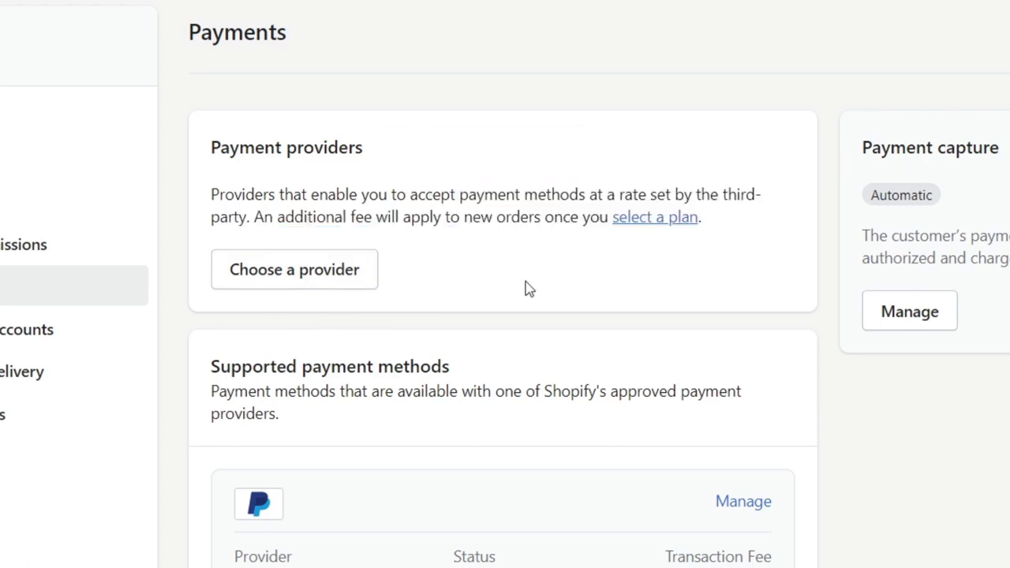
left_click(313, 280)
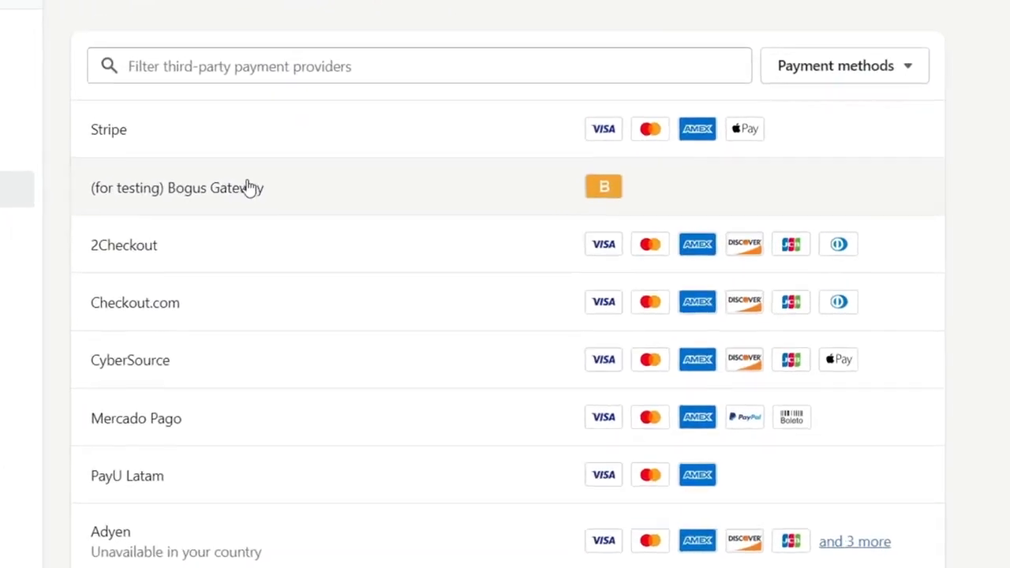
Step: Read the simulation codes for the (for testing) Bogus Gateway and close the settings
left_click_drag(417, 262, 360, 269)
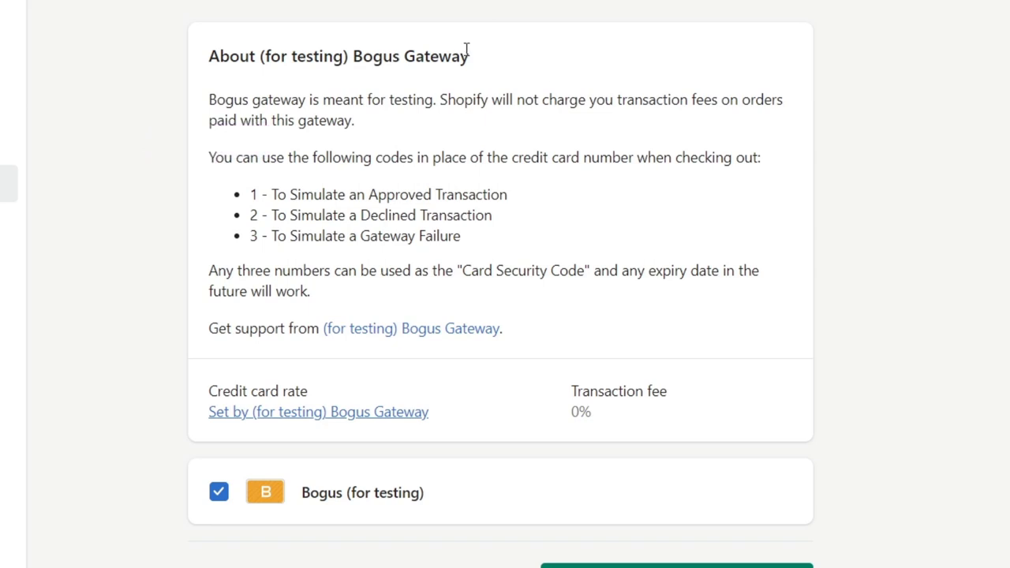
left_click_drag(353, 158, 774, 155)
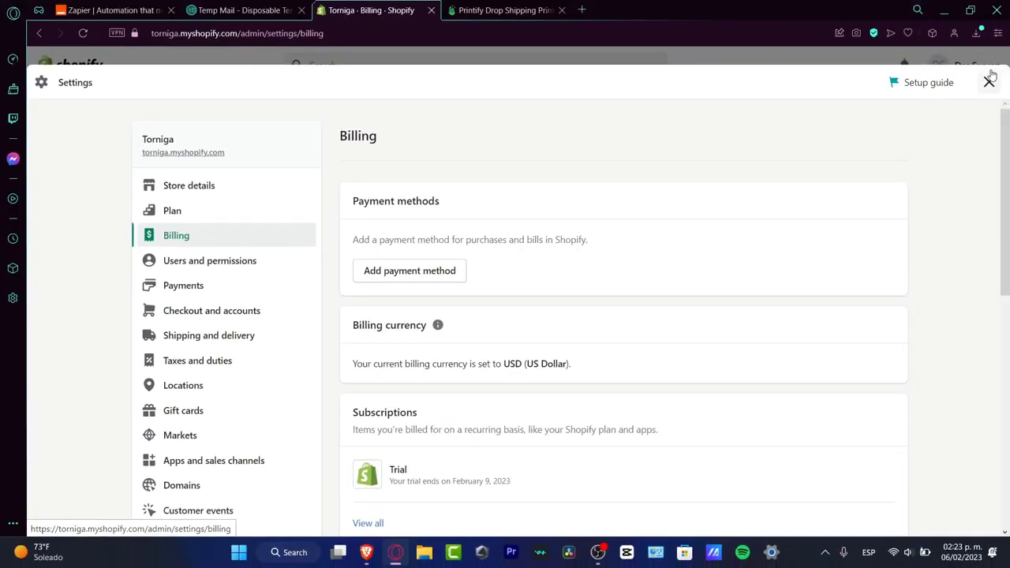
left_click(1001, 51)
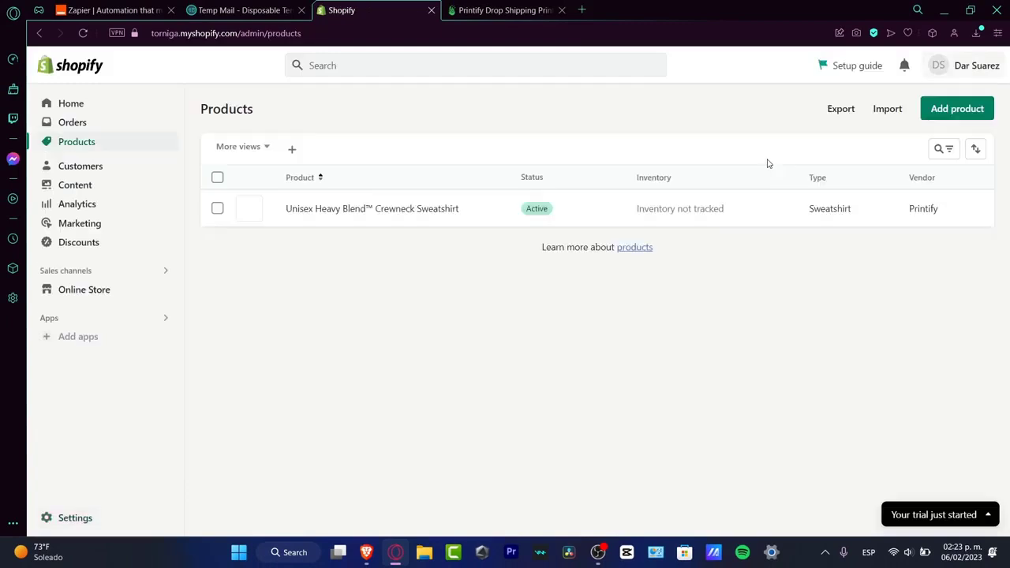
Step: Switch between Printify's My Products and Shopify's product list to compare how the published sweatshirt appears in each
left_click(472, 8)
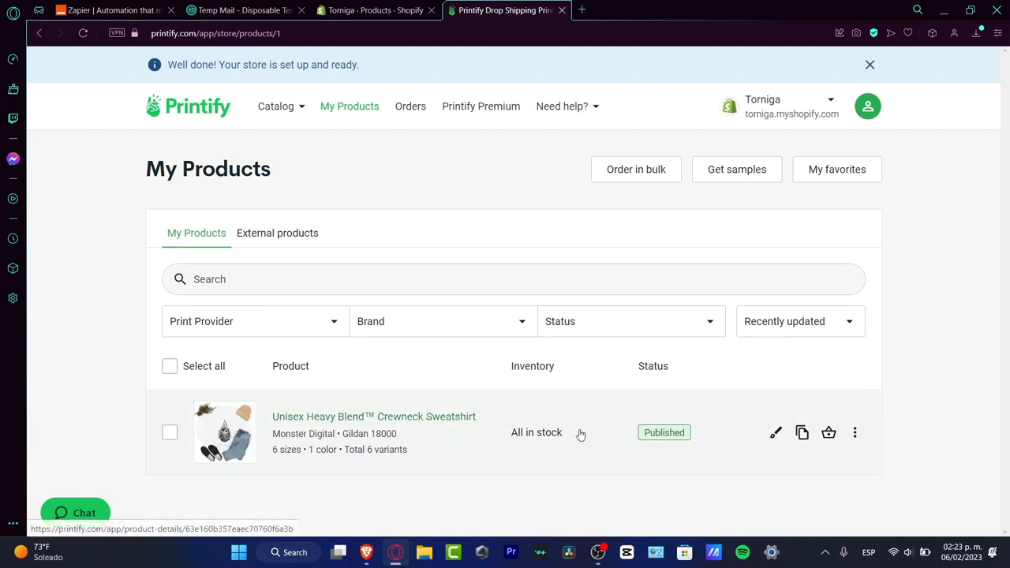
left_click(380, 8)
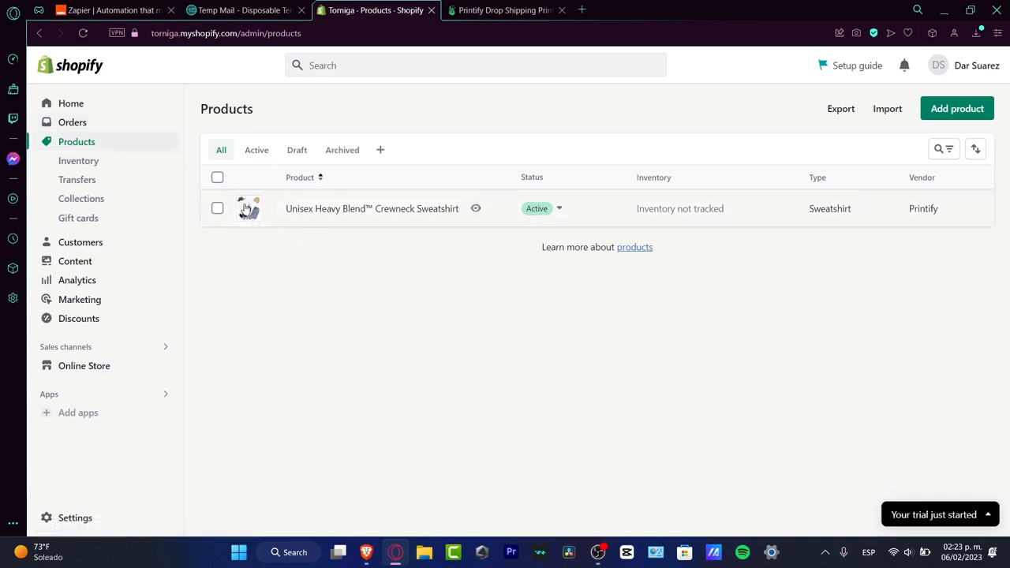
left_click(474, 9)
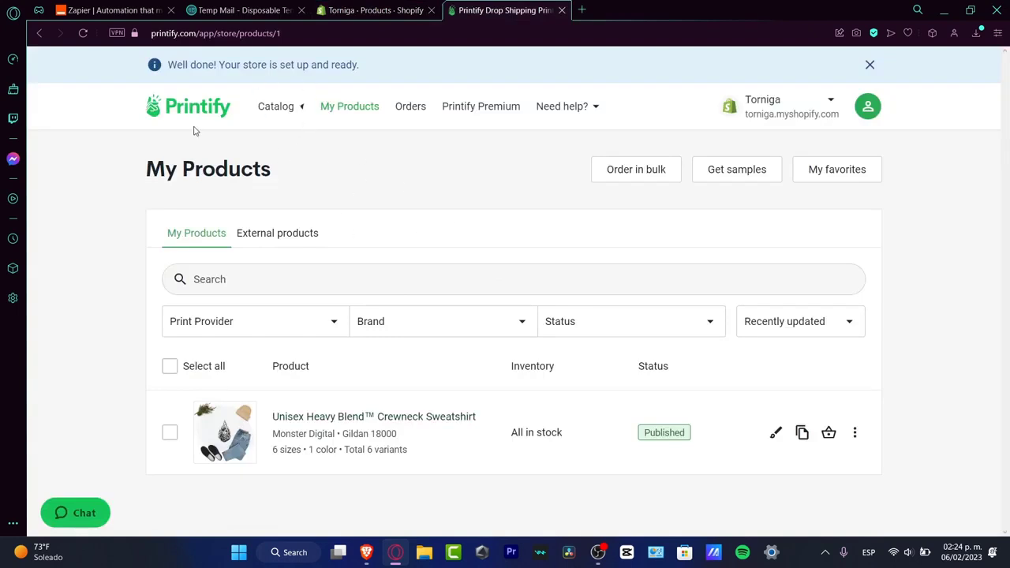
mouse_move(203, 141)
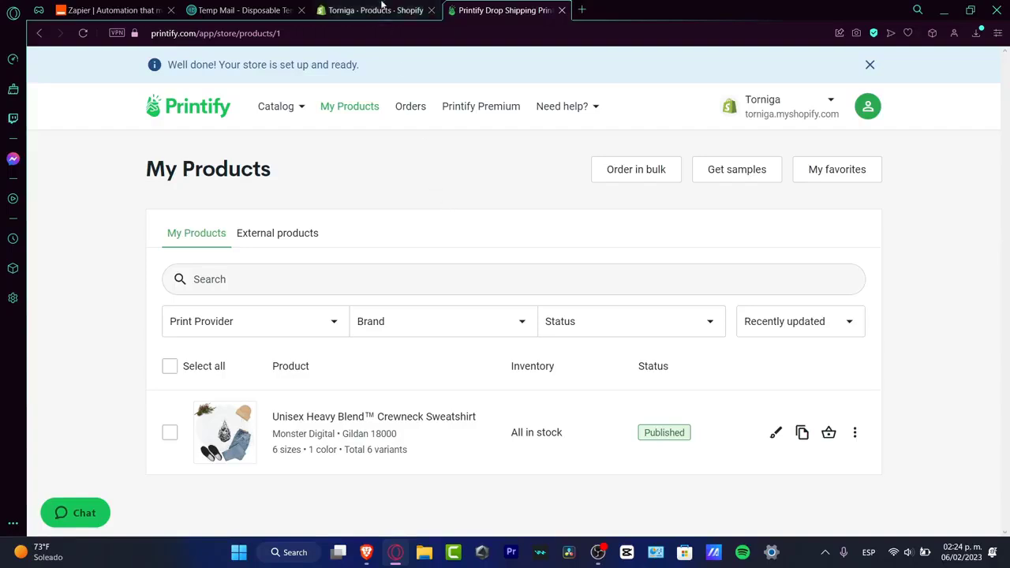
left_click(383, 10)
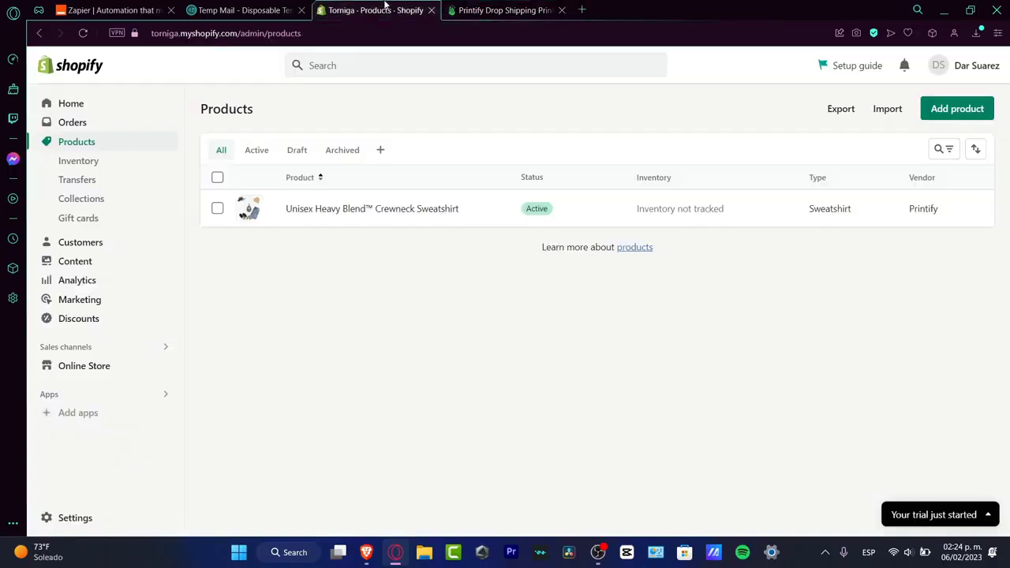
left_click(489, 9)
left_click(363, 8)
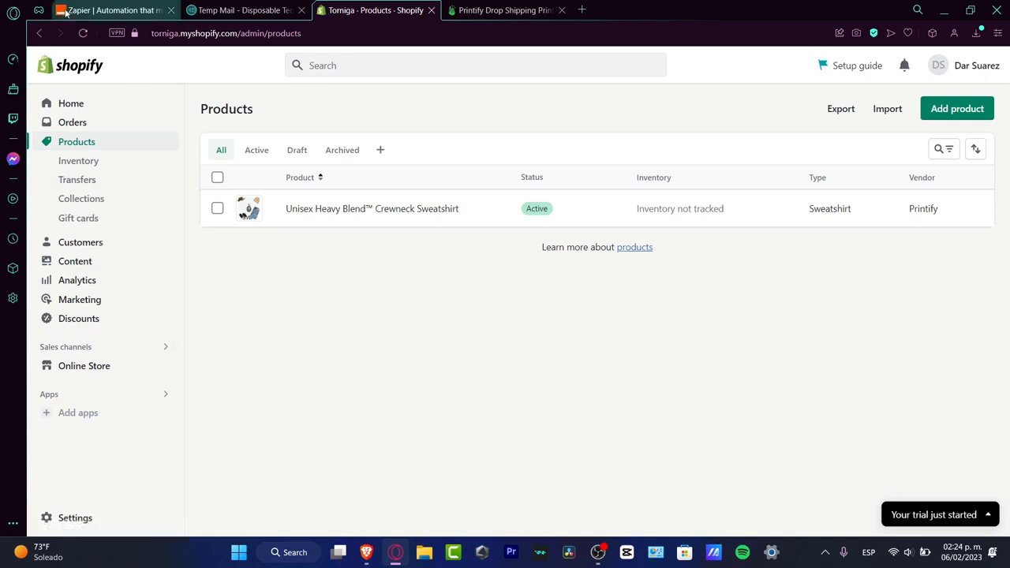
left_click(514, 8)
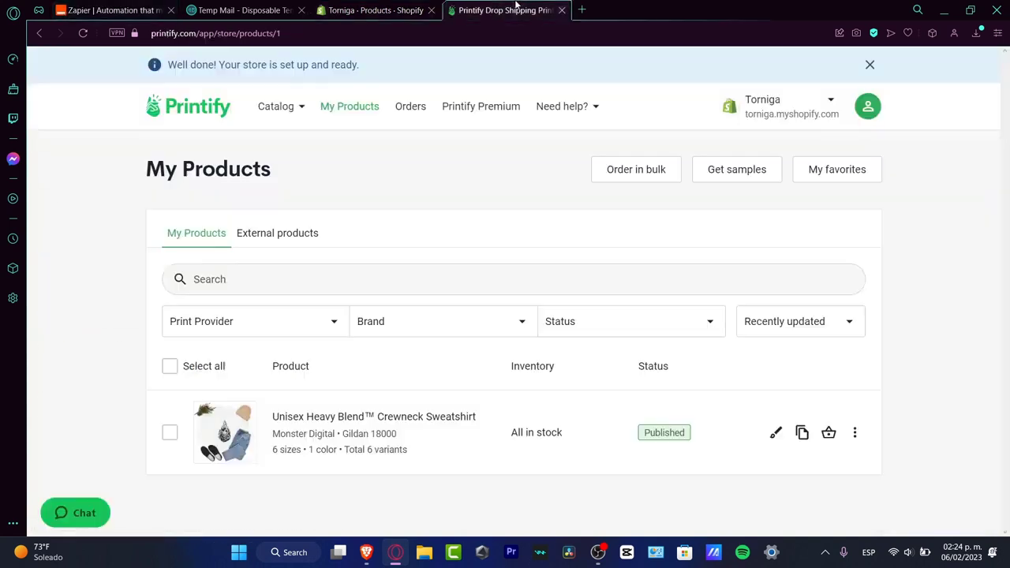
mouse_move(300, 106)
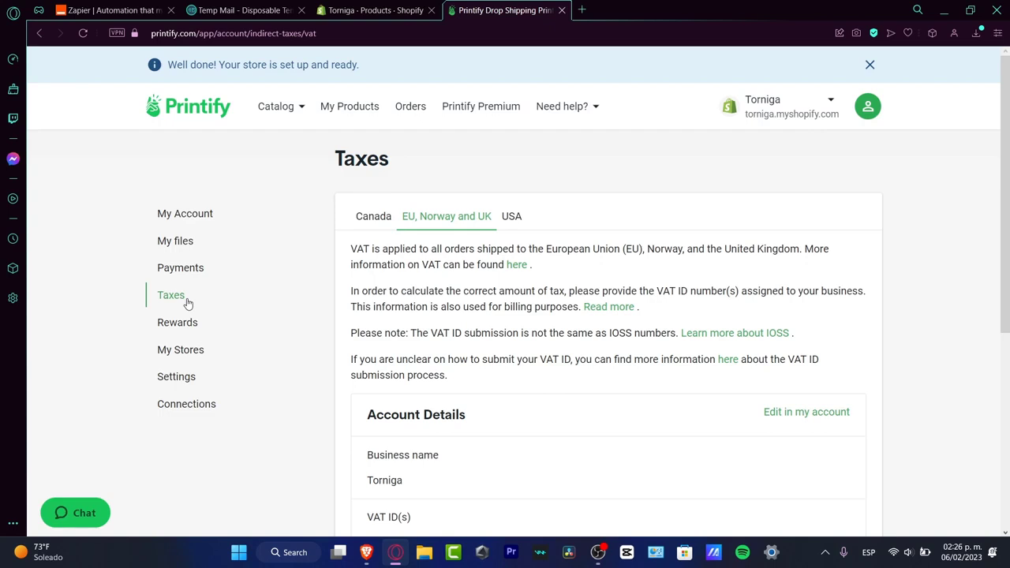
left_click(368, 218)
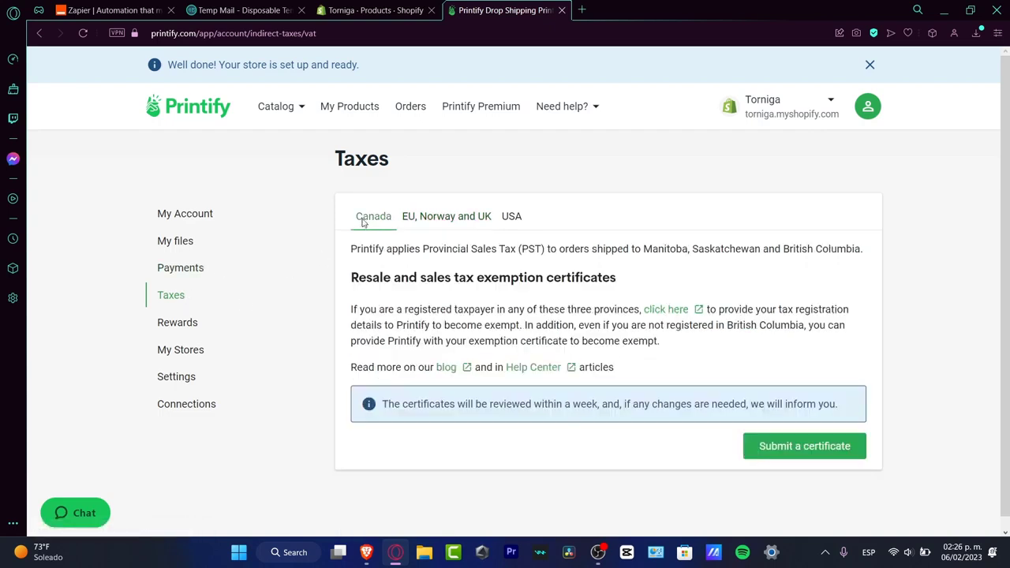
Step: Read the USA and the EU, Norway and UK tax information, including the account details and VAT IDs
left_click(435, 219)
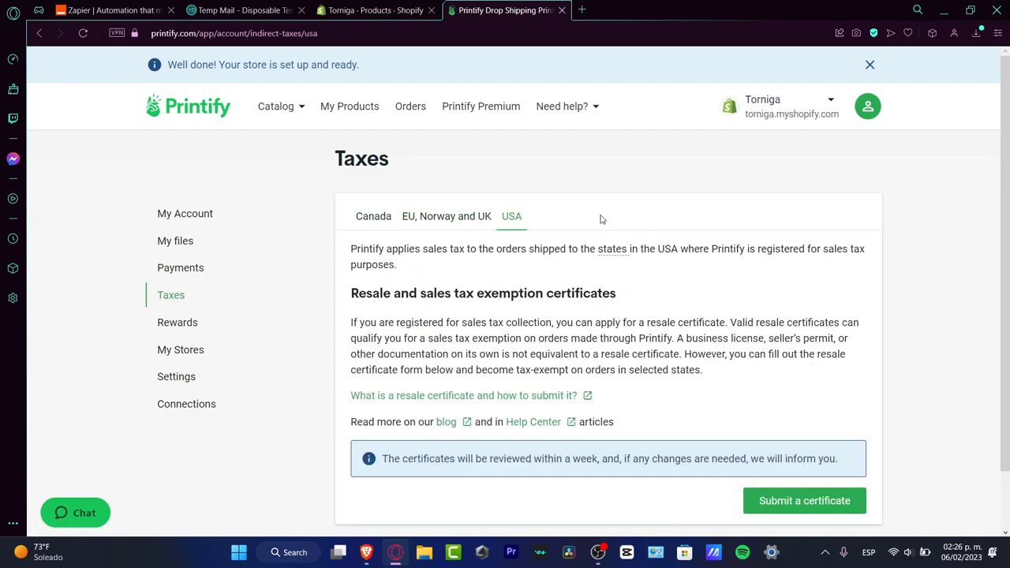
left_click(458, 221)
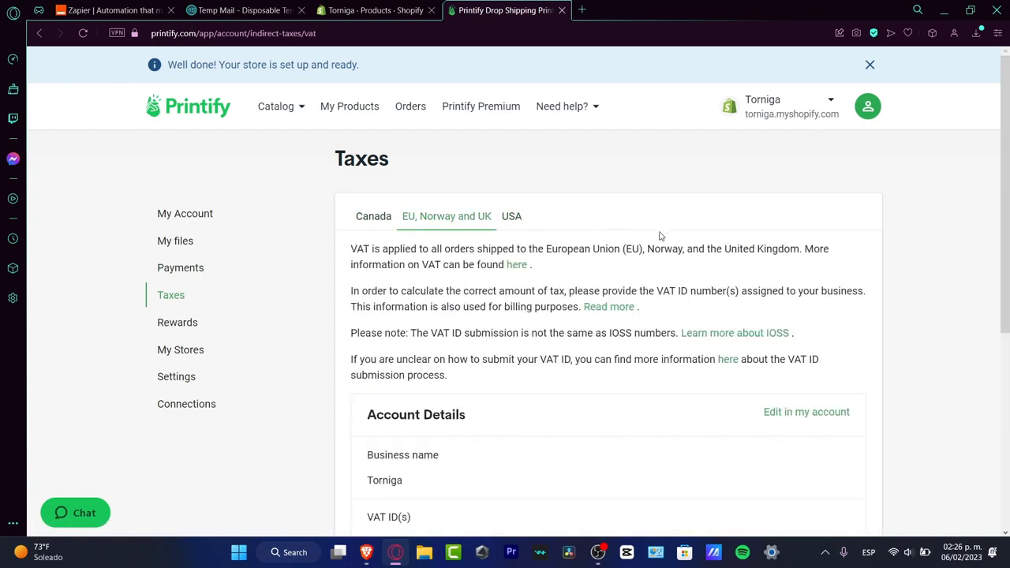
scroll(582, 234, "down", 3)
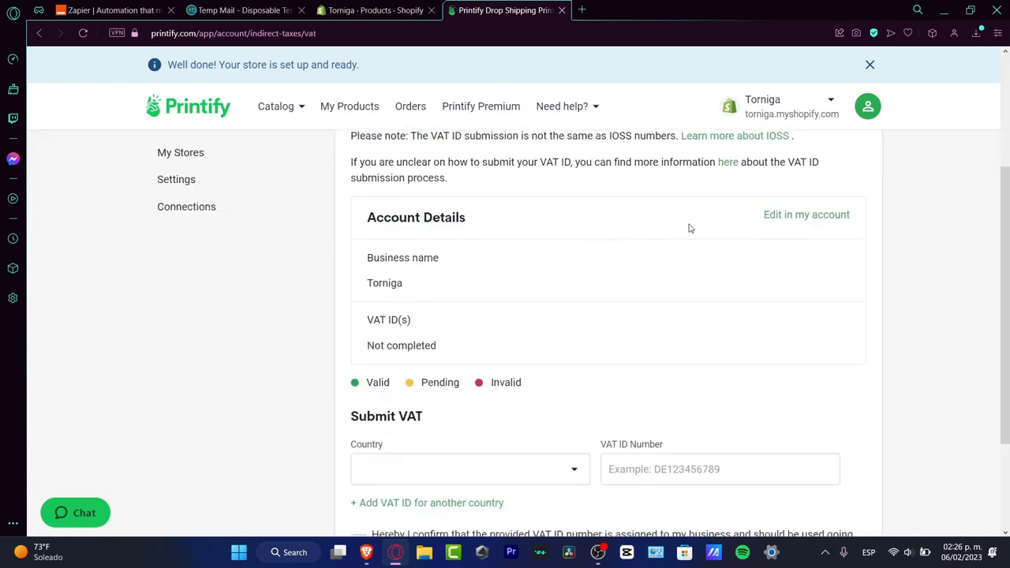
left_click_drag(392, 219, 510, 219)
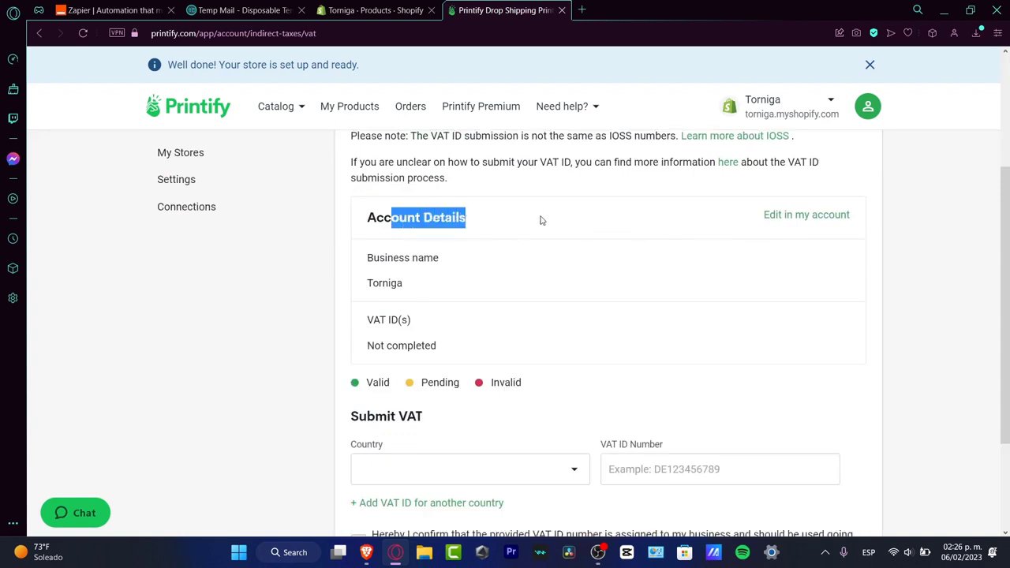
left_click_drag(465, 262, 379, 258)
left_click_drag(413, 319, 373, 320)
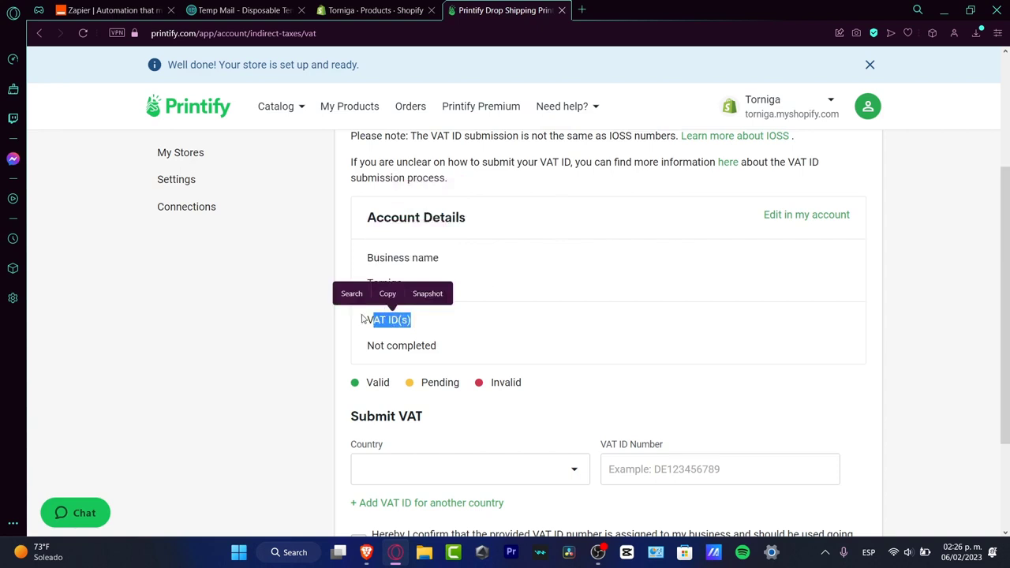
scroll(533, 312, "down", 2)
Step: Check the country list and VAT ID number field of the Submit VAT form, and tick its business assignment confirmation
left_click(471, 316)
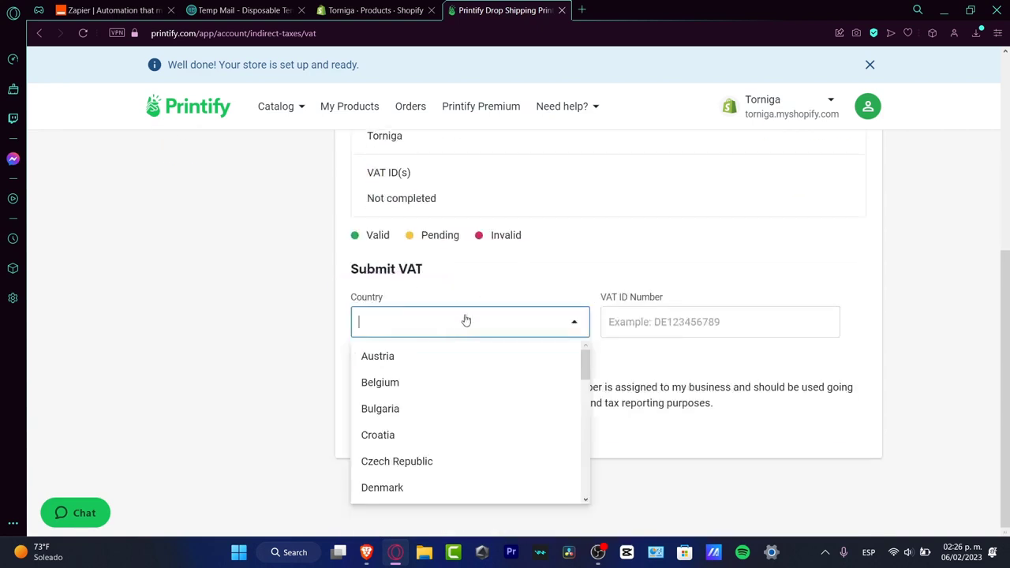
left_click(638, 300)
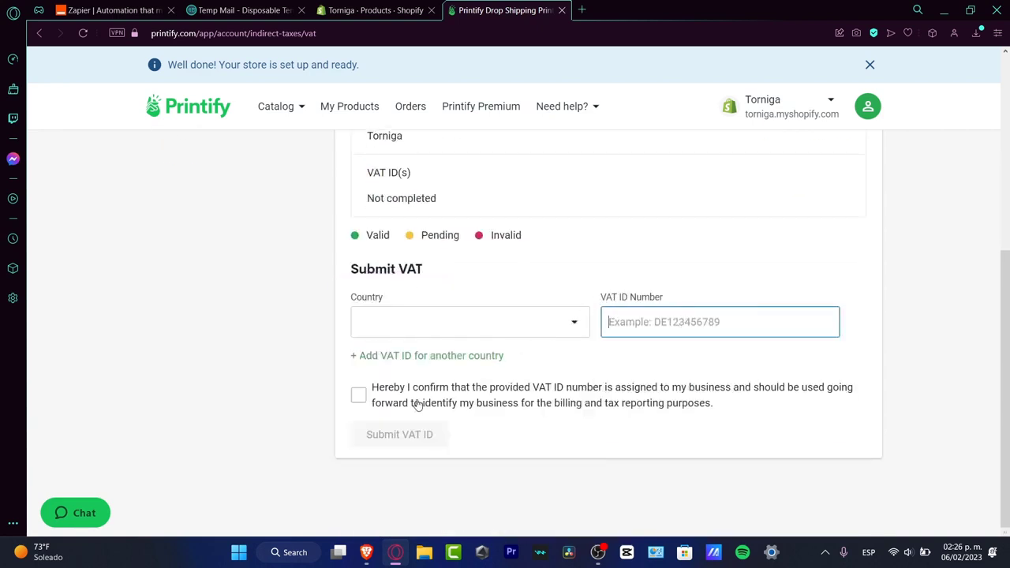
left_click(360, 397)
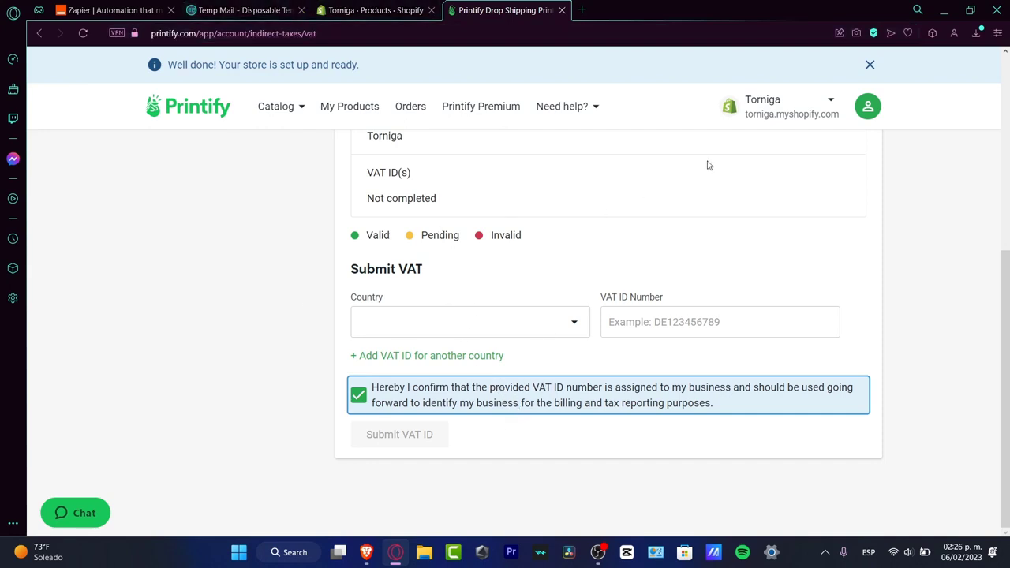
Step: Open the Printify account settings and look over the measurement system, timezone and email notification options
left_click(871, 109)
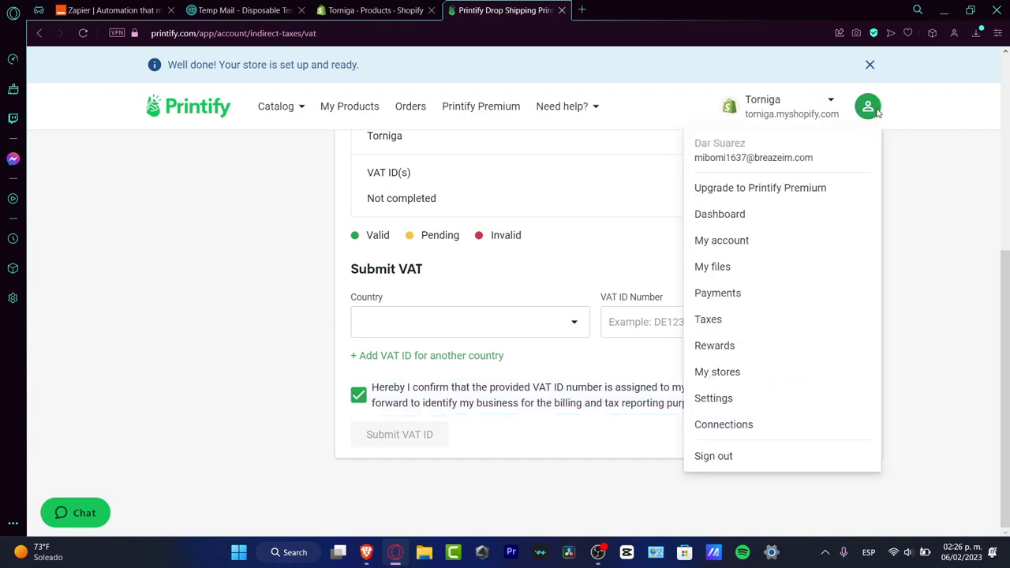
left_click(718, 404)
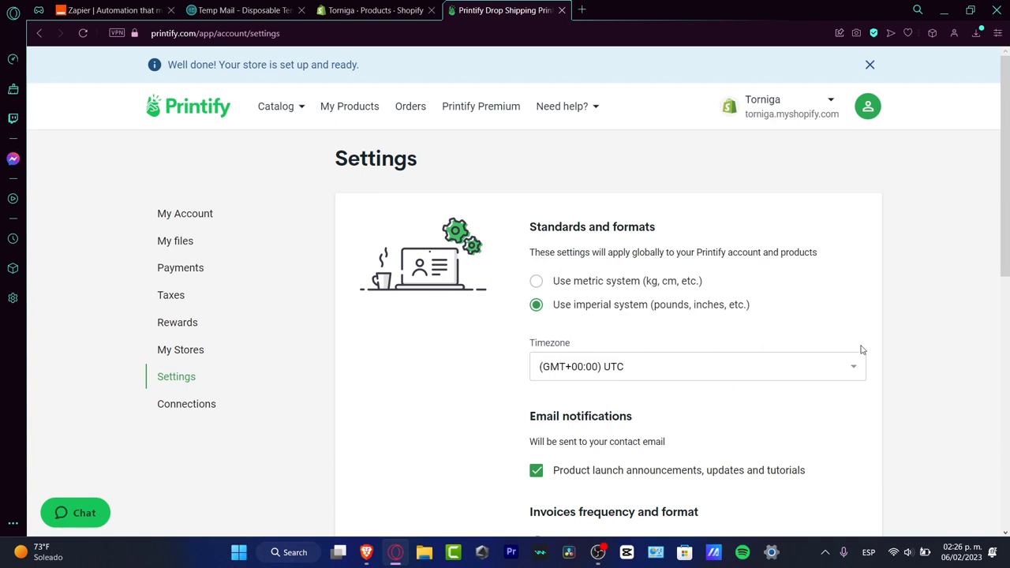
scroll(852, 348, "down", 2)
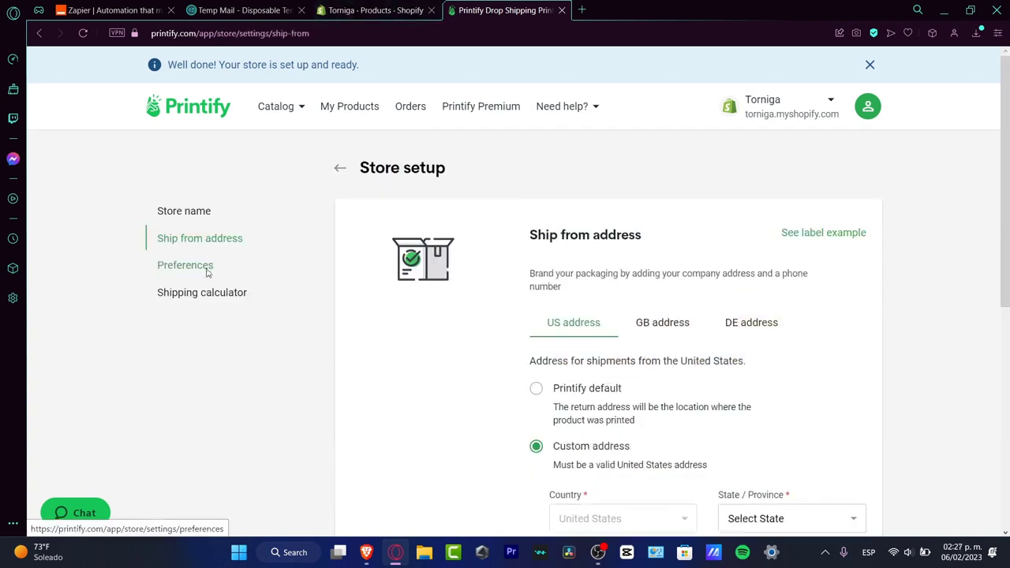
Step: Read the order routing explanation in the store setup preferences, and check Shopify's product list alongside it
left_click(207, 269)
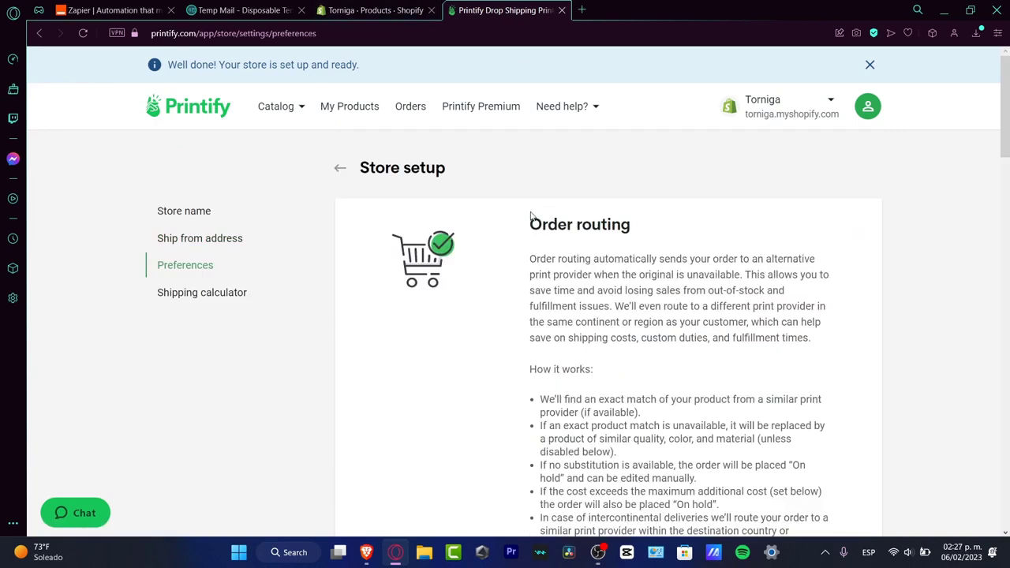
left_click_drag(534, 213, 629, 214)
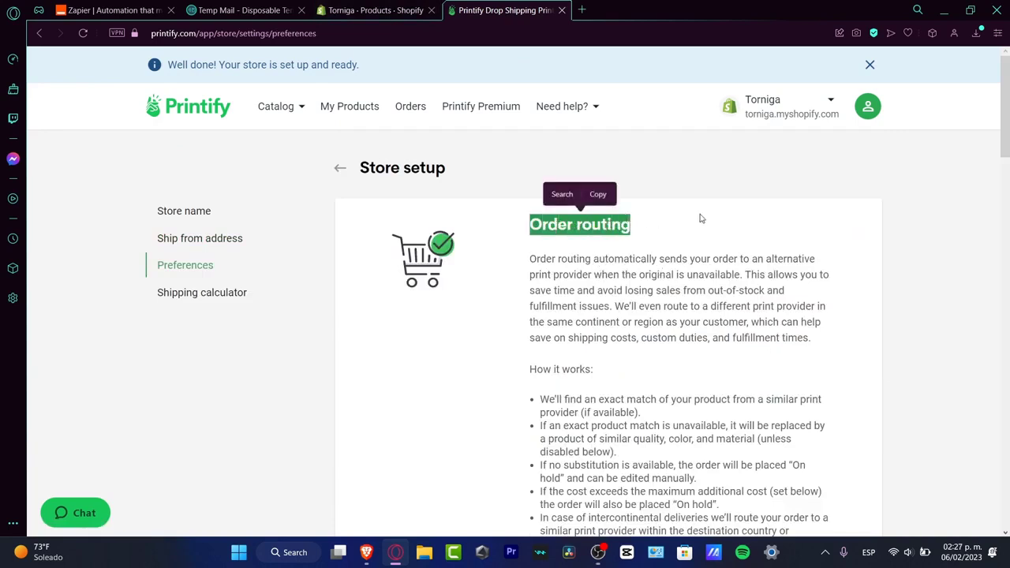
left_click(673, 258)
left_click_drag(751, 260, 794, 292)
scroll(810, 319, "down", 3)
scroll(810, 319, "down", 5)
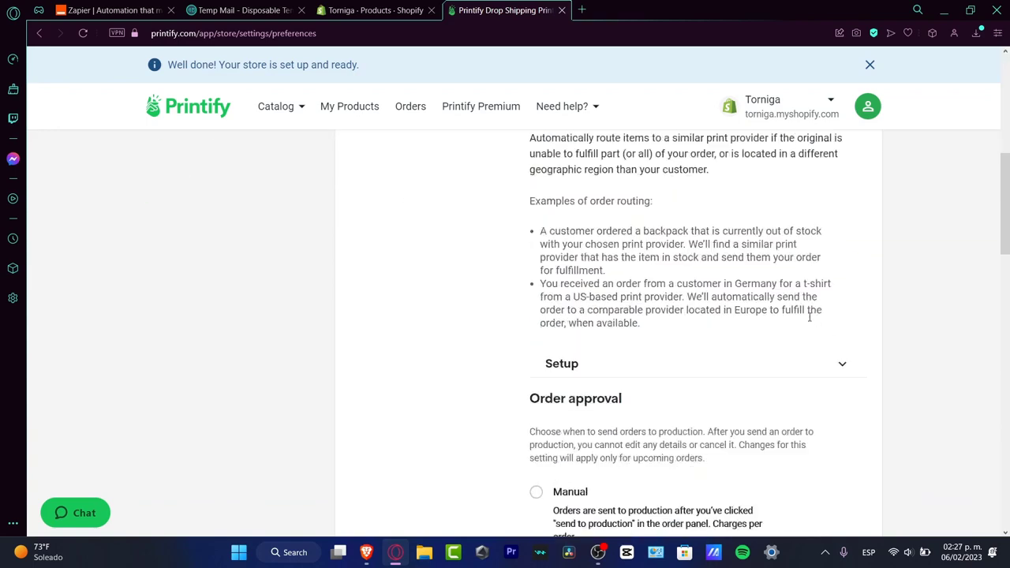
left_click(394, 11)
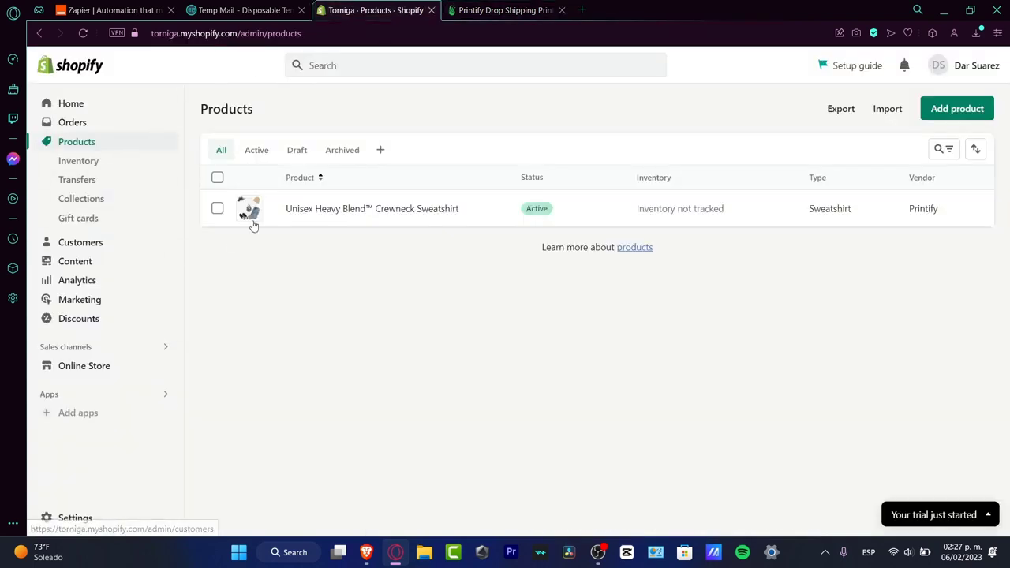
left_click(499, 9)
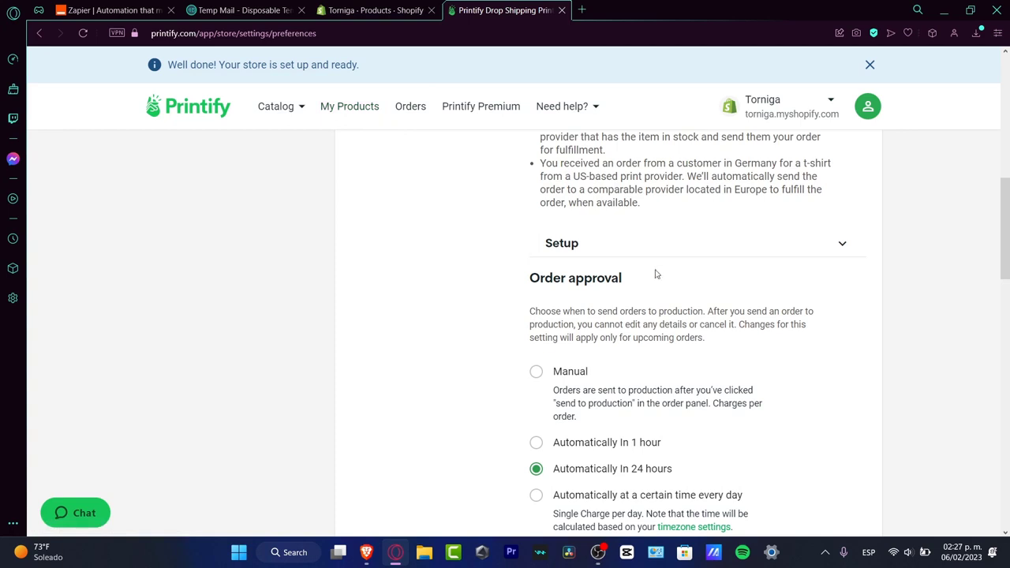
Step: Set the store's order approval to Automatically In 1 hour, and glance at Shopify's product list
scroll(733, 273, "down", 2)
scroll(718, 247, "up", 2)
left_click(537, 447)
left_click(376, 10)
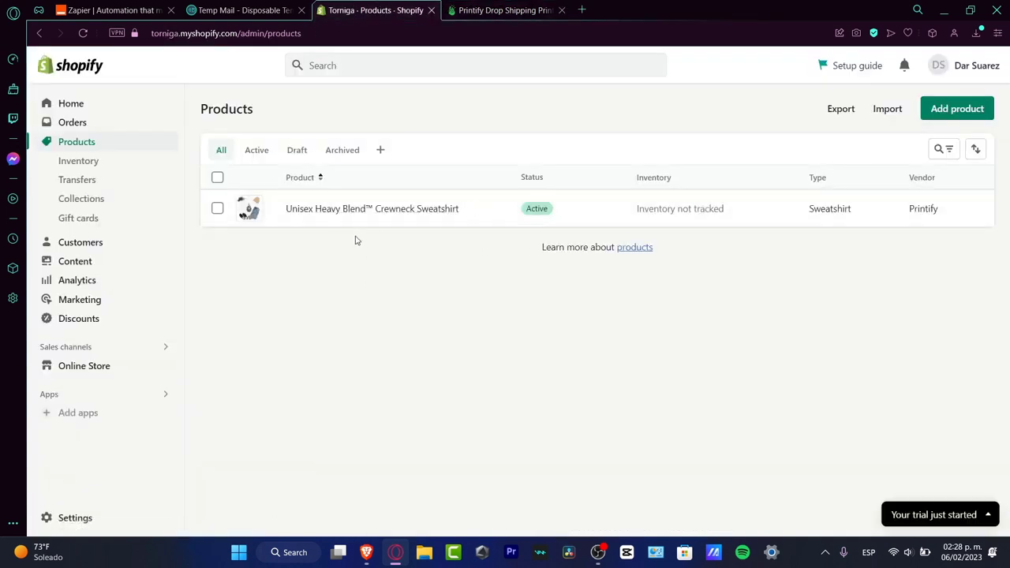
left_click(497, 10)
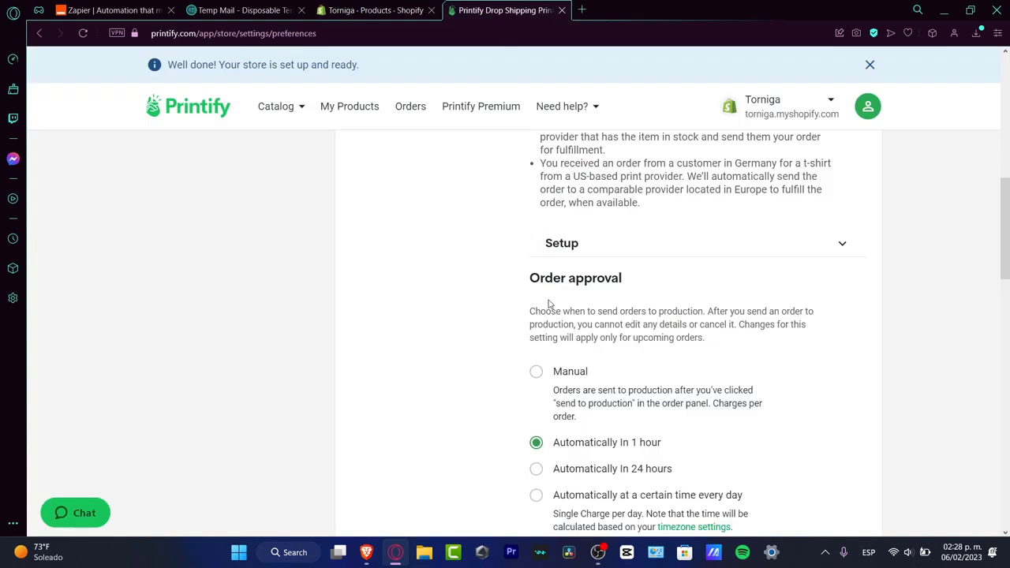
Step: Examine the order approval, order view and tracking notification settings in the store preferences
scroll(636, 467, "down", 2)
scroll(636, 468, "up", 2)
scroll(636, 467, "down", 2)
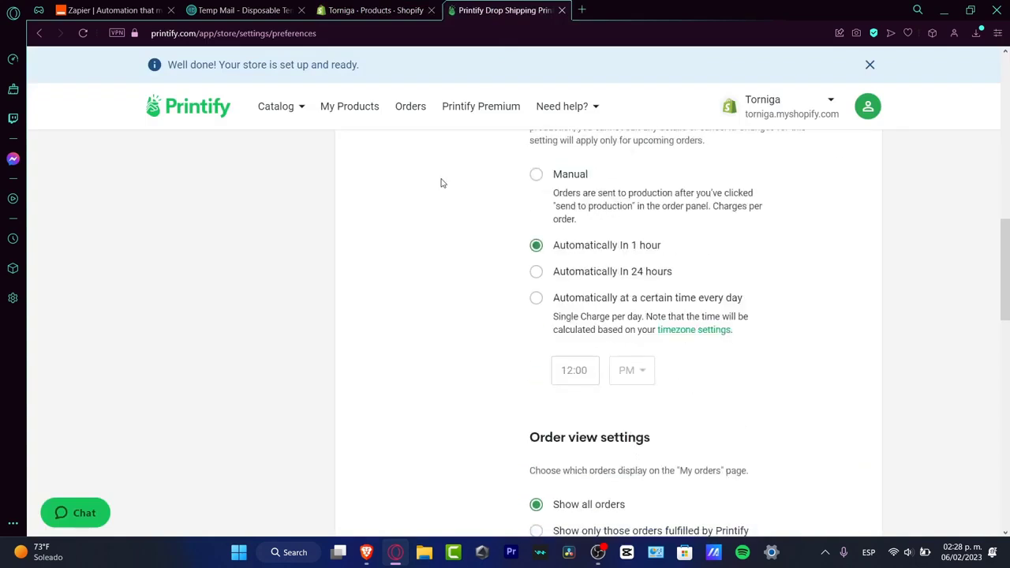
scroll(799, 384, "down", 3)
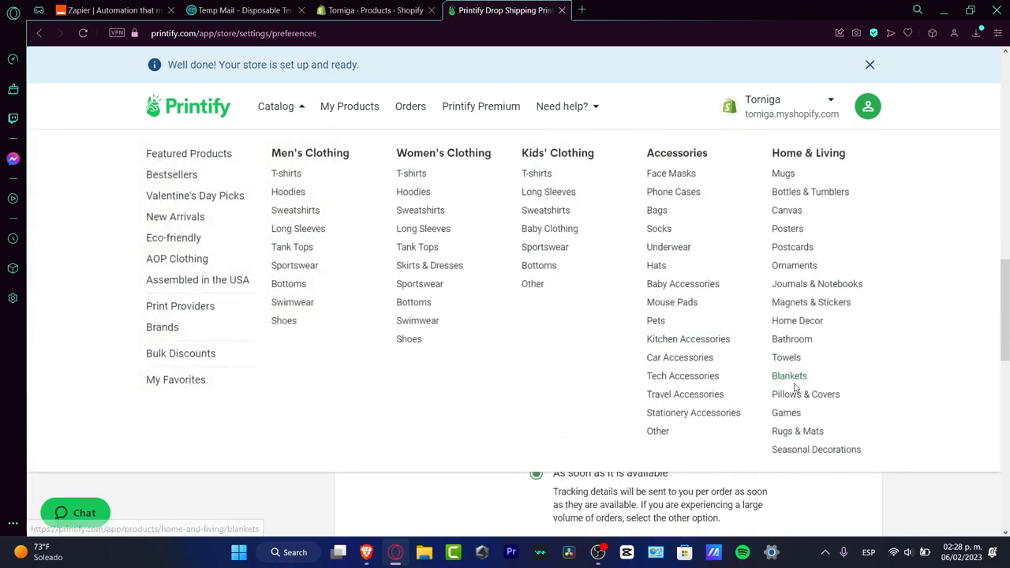
scroll(882, 338, "down", 3)
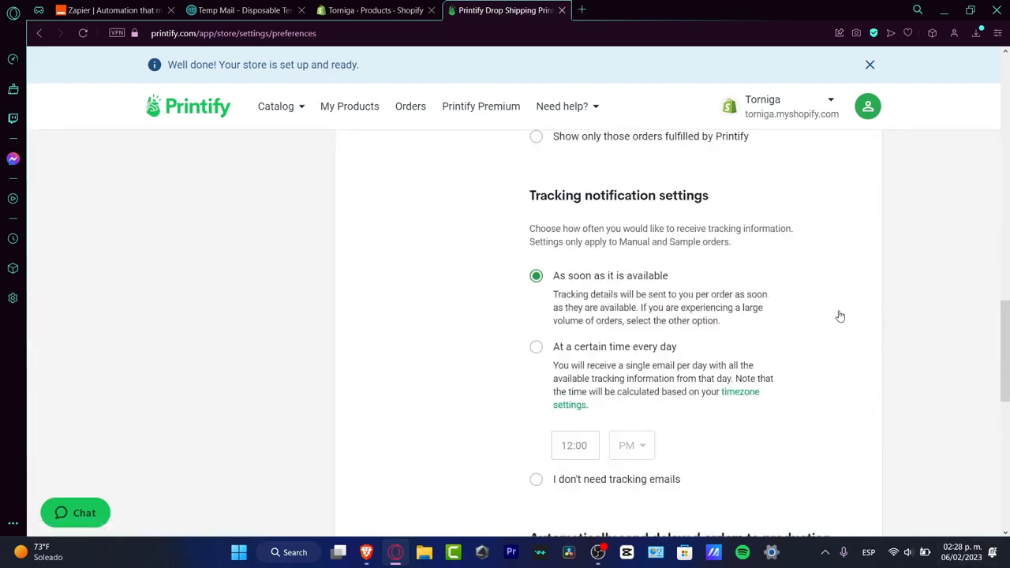
scroll(654, 285, "up", 3)
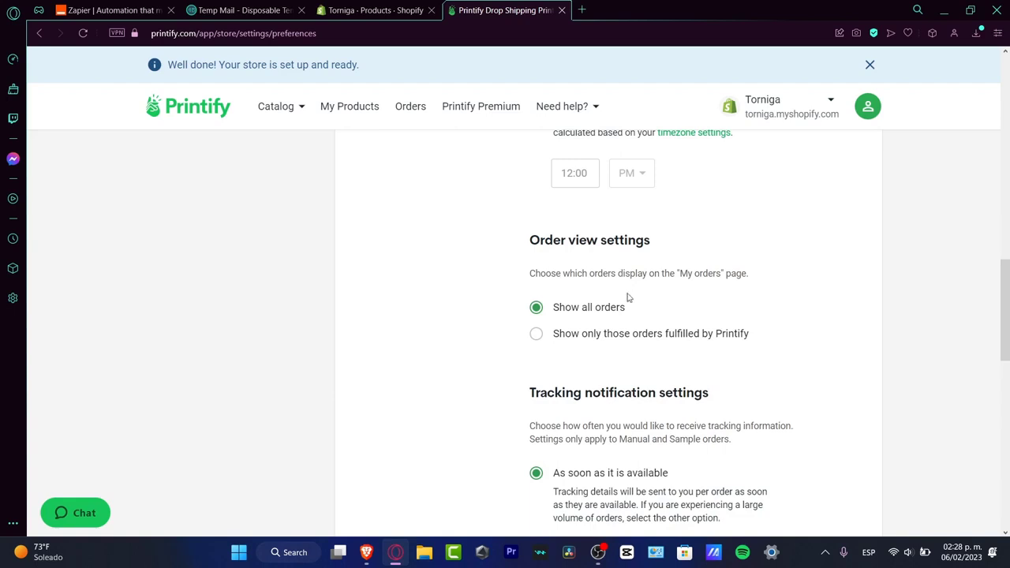
scroll(632, 315, "down", 3)
scroll(774, 316, "down", 6)
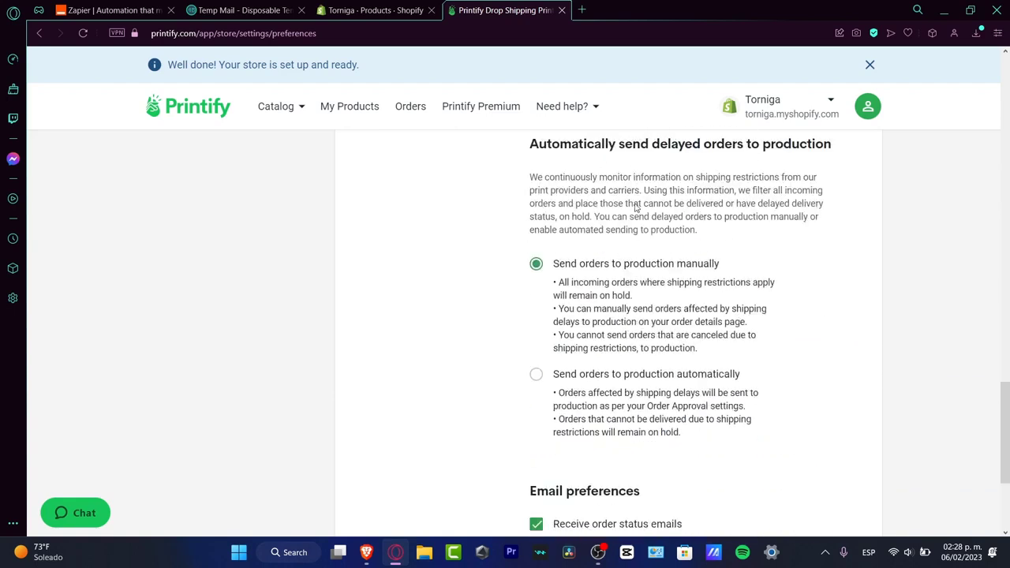
Step: Set delayed orders to Send orders to production automatically, and save the store preferences
left_click_drag(734, 271, 554, 265)
left_click(628, 371)
left_click_drag(733, 377, 693, 382)
scroll(796, 362, "down", 3)
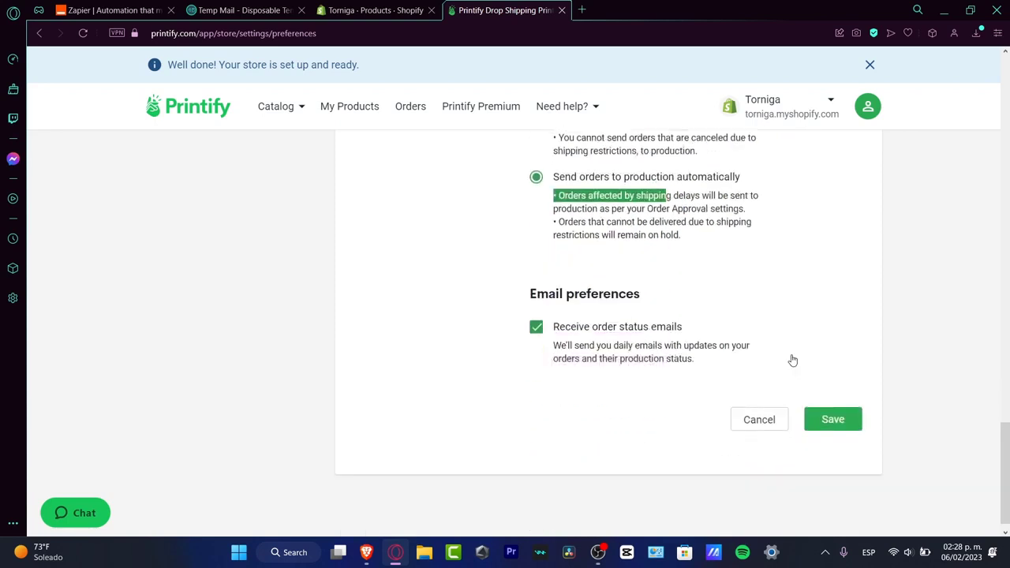
left_click(837, 421)
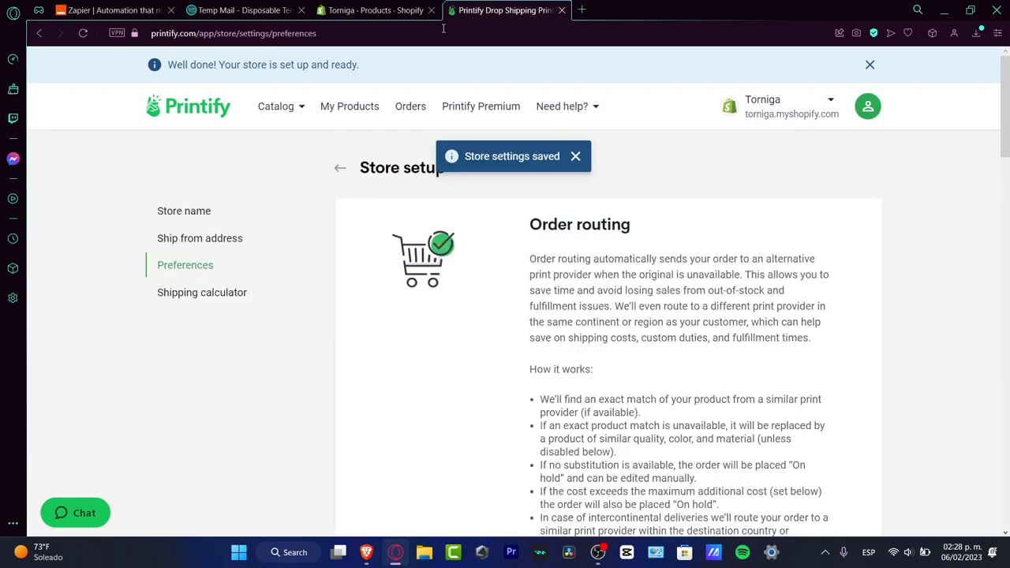
Step: Review the shipping calculator option for Shopify checkout and the non-Printify shipping zone options, and switch to Shopify's product list
left_click(199, 289)
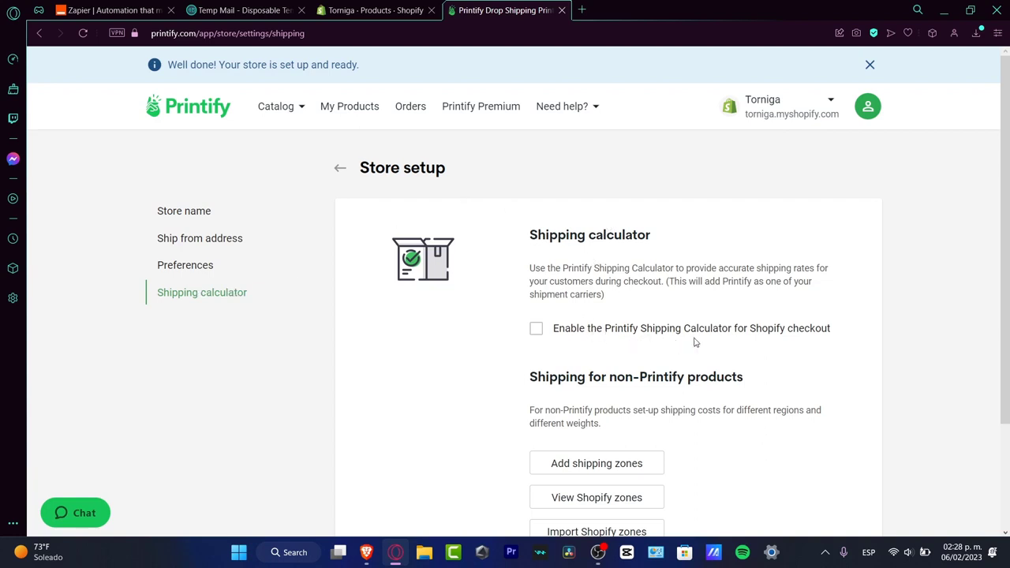
left_click(536, 329)
scroll(702, 451, "down", 2)
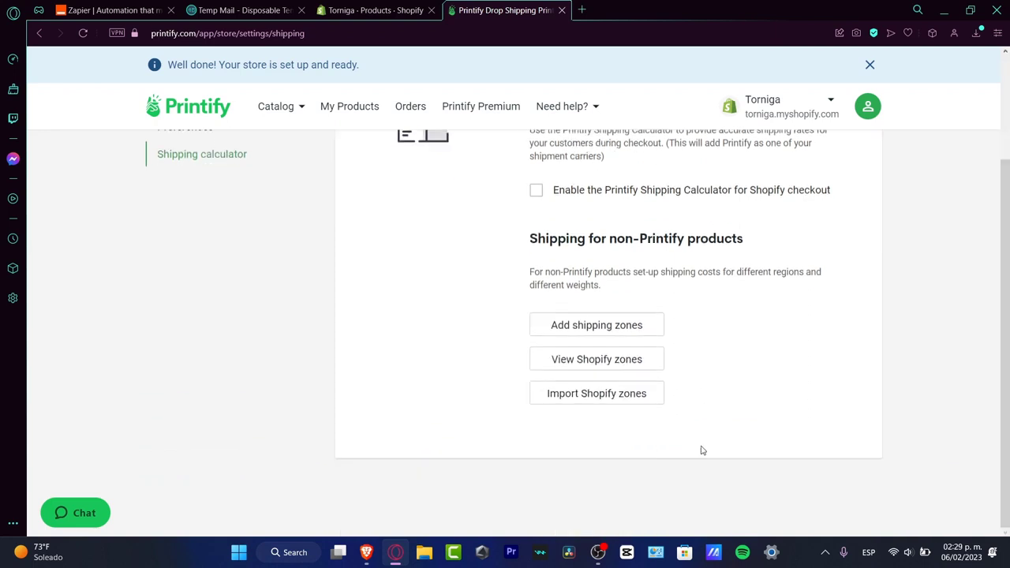
left_click(361, 8)
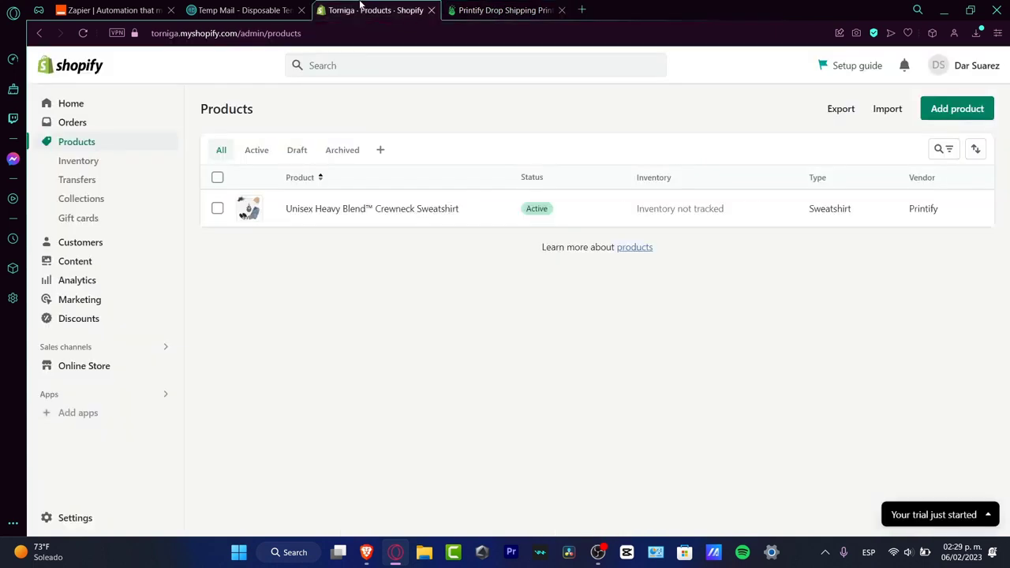